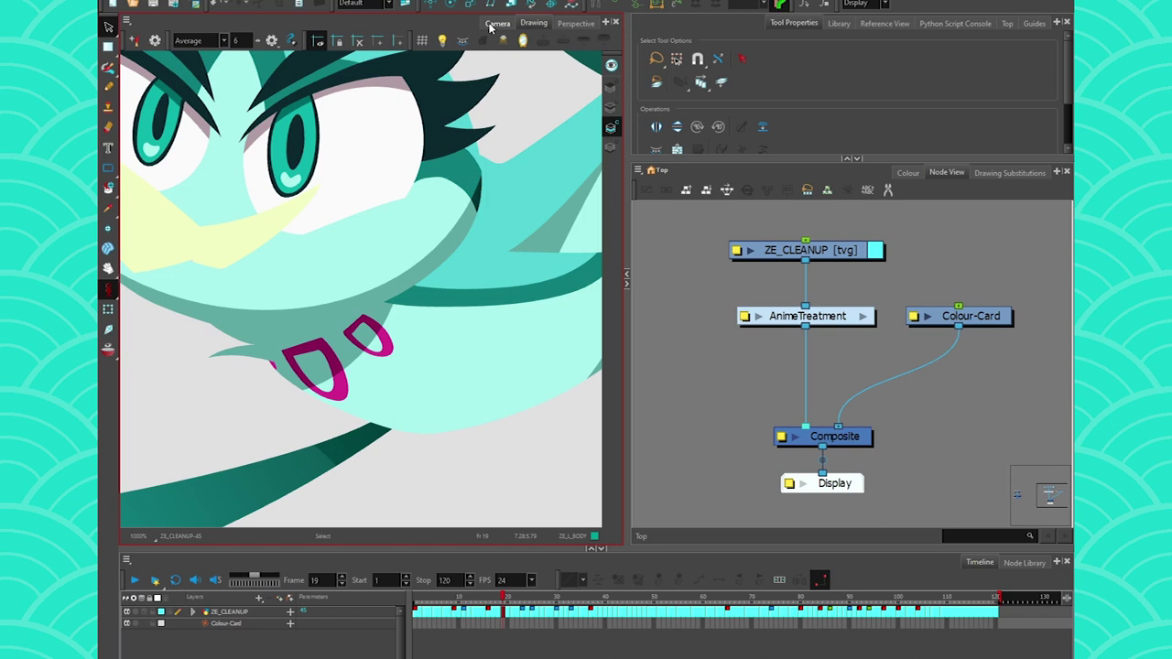
- Examine the bird character's line edges and shading up close in the rendered camera view
{"action": "left_click", "coordinate": [497, 23]}
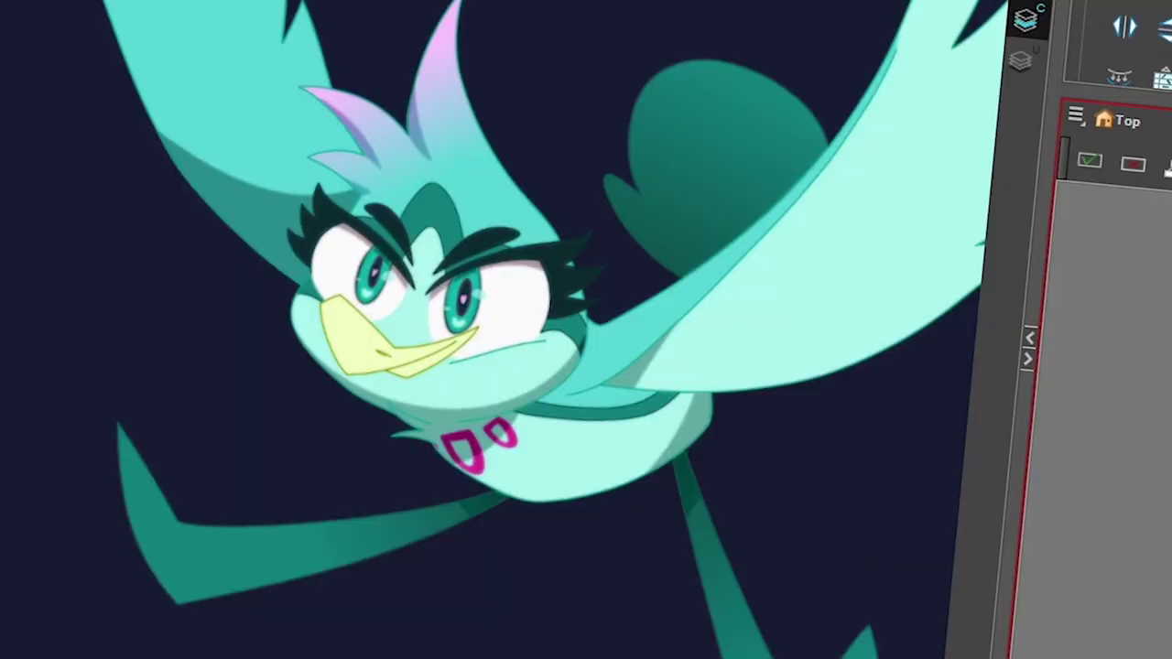
{"action": "key", "text": "2"}
{"action": "key", "text": "2"}
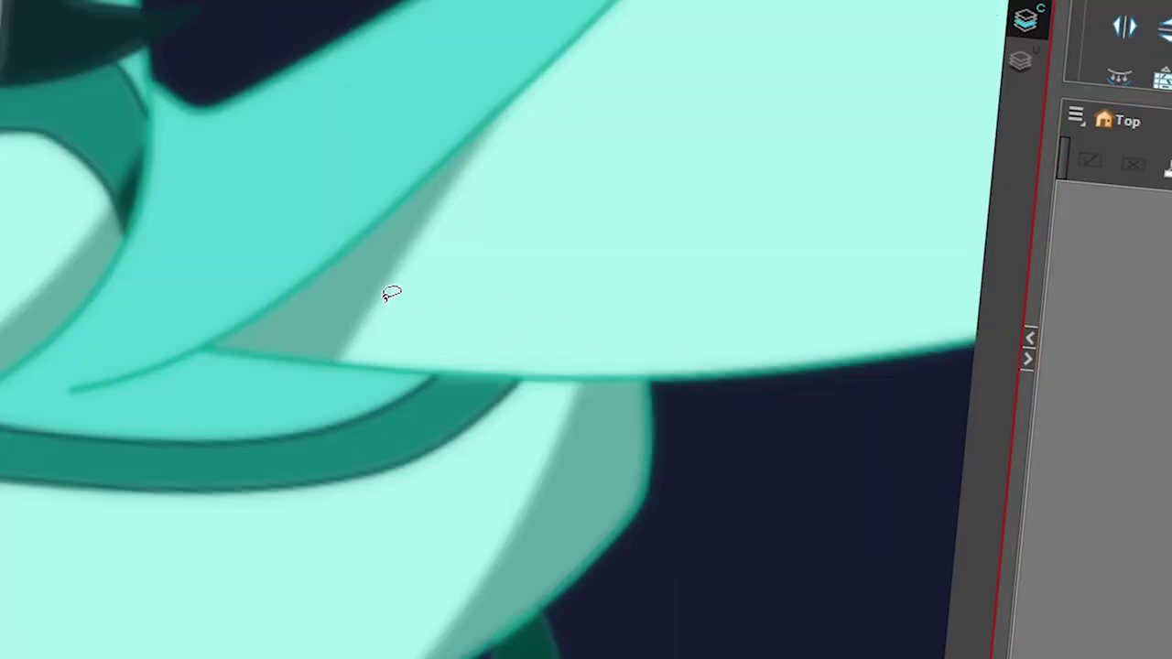
{"action": "scroll", "coordinate": [392, 293], "scroll_direction": "down", "scroll_amount": 5}
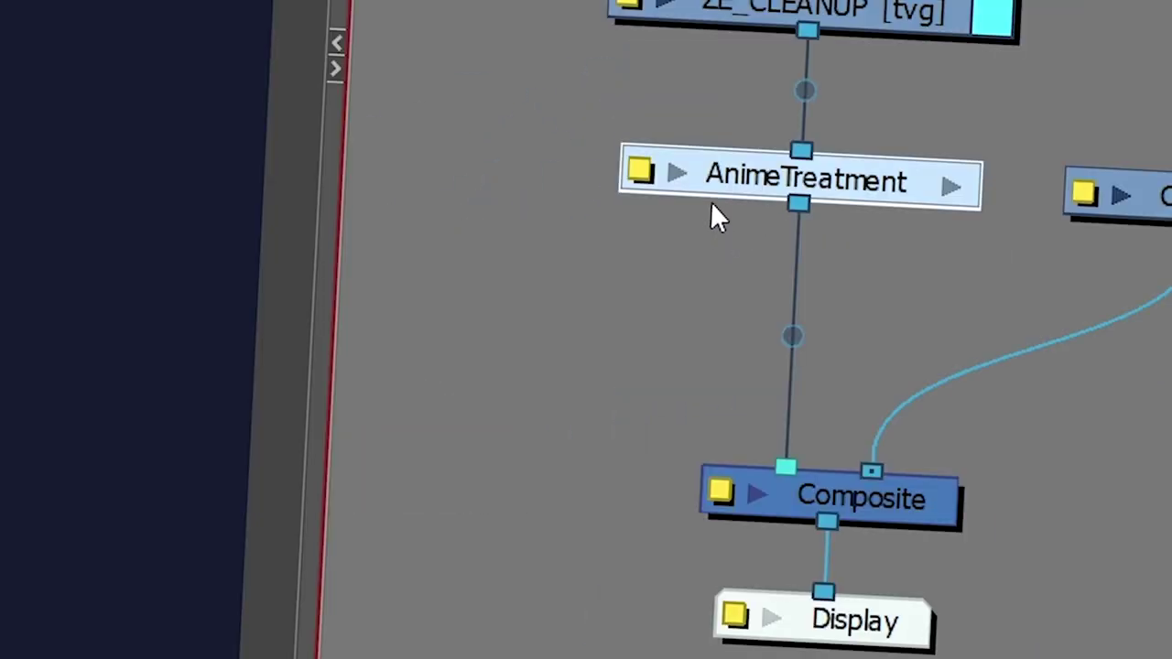
- Review the nodes inside the AnimeTreatment group, and disconnect the group so ZE_CLEANUP feeds the Composite directly
{"action": "left_click", "coordinate": [640, 172]}
{"action": "left_click", "coordinate": [282, 352]}
{"action": "left_click", "coordinate": [198, 347]}
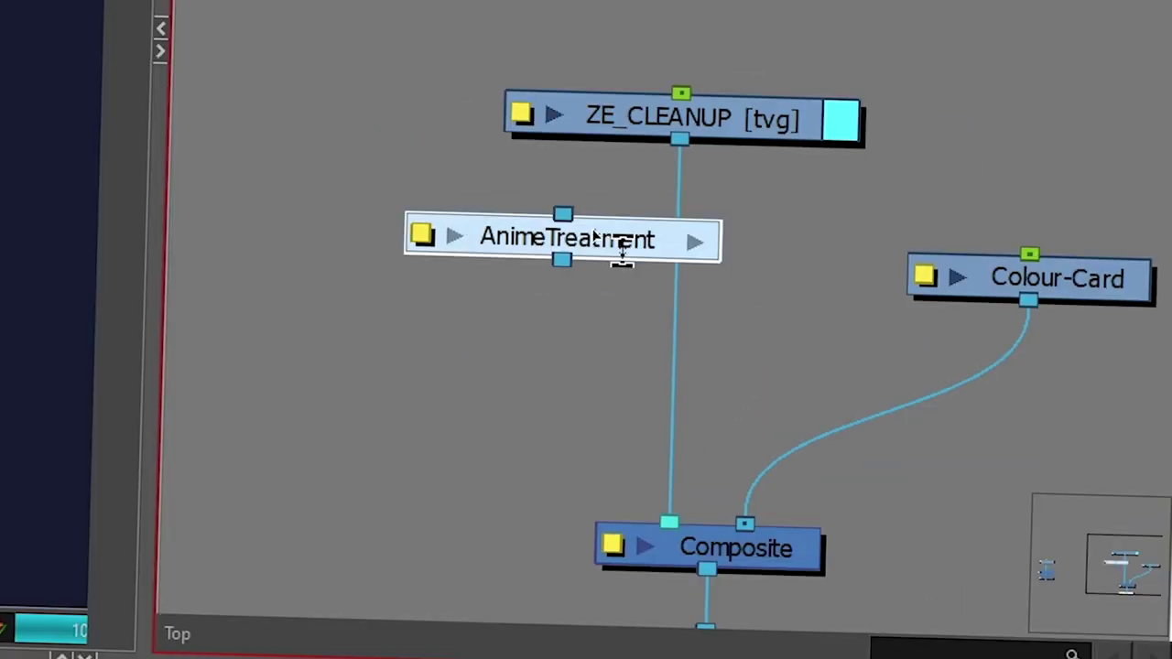
{"action": "key", "text": "Delete"}
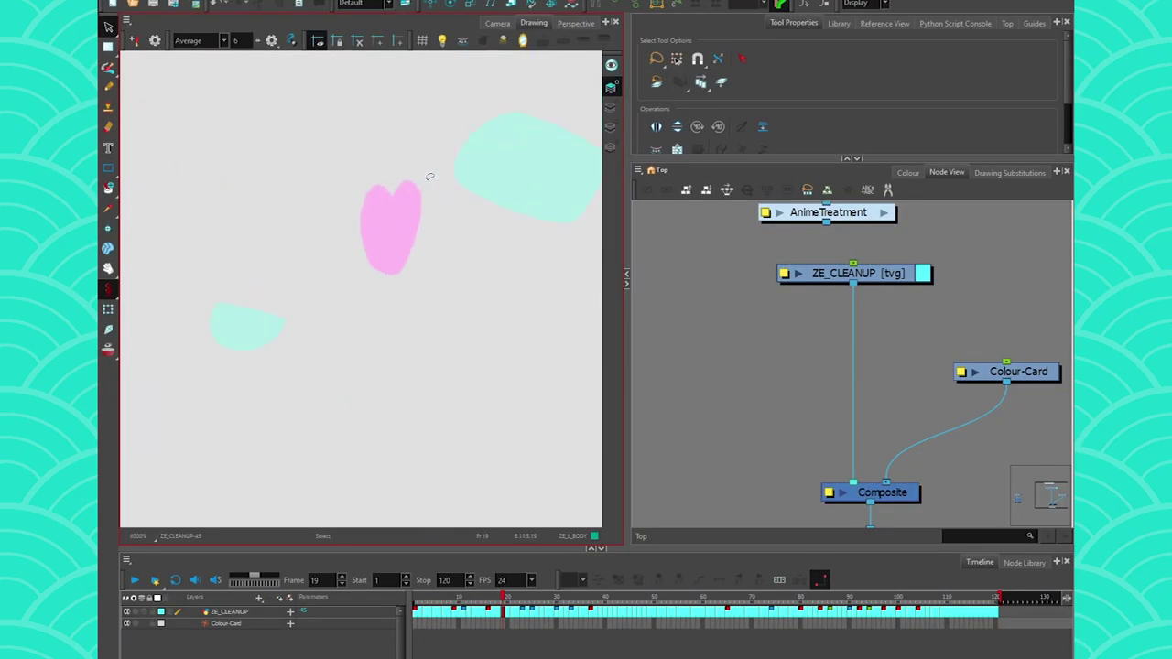
- Compare the character's eye highlights and pupils between the camera view and the separate art layers of the drawing
{"action": "left_click", "coordinate": [497, 23]}
{"action": "scroll", "coordinate": [357, 286], "scroll_direction": "up", "scroll_amount": 3}
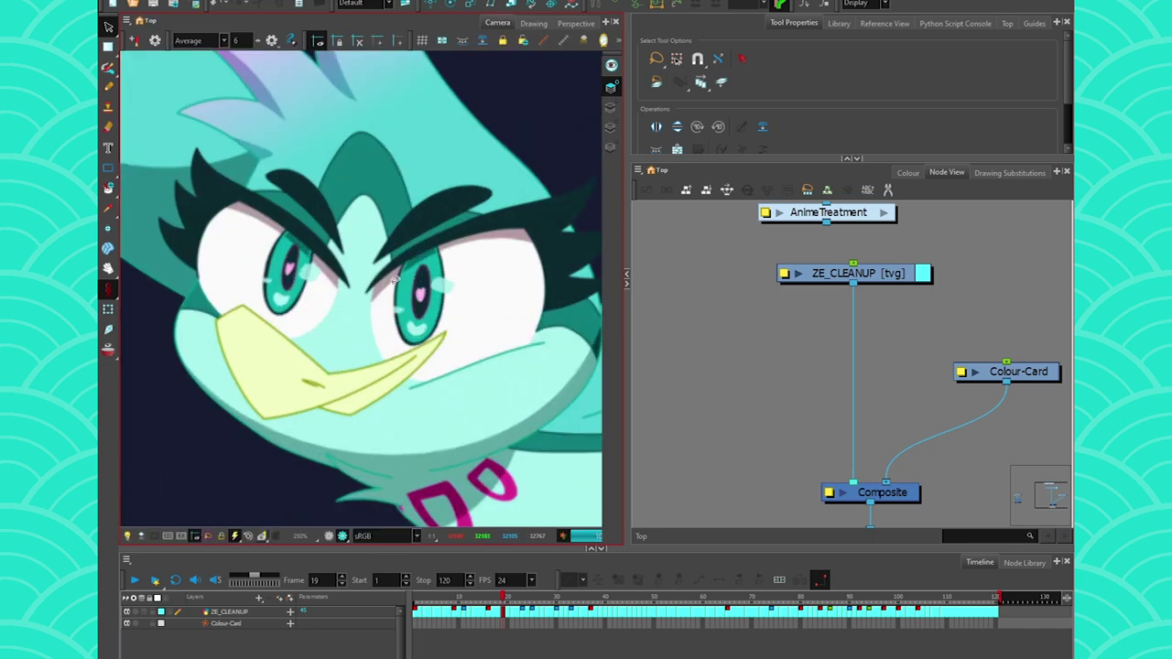
{"action": "scroll", "coordinate": [395, 279], "scroll_direction": "down", "scroll_amount": 3}
{"action": "scroll", "coordinate": [403, 294], "scroll_direction": "up", "scroll_amount": 4}
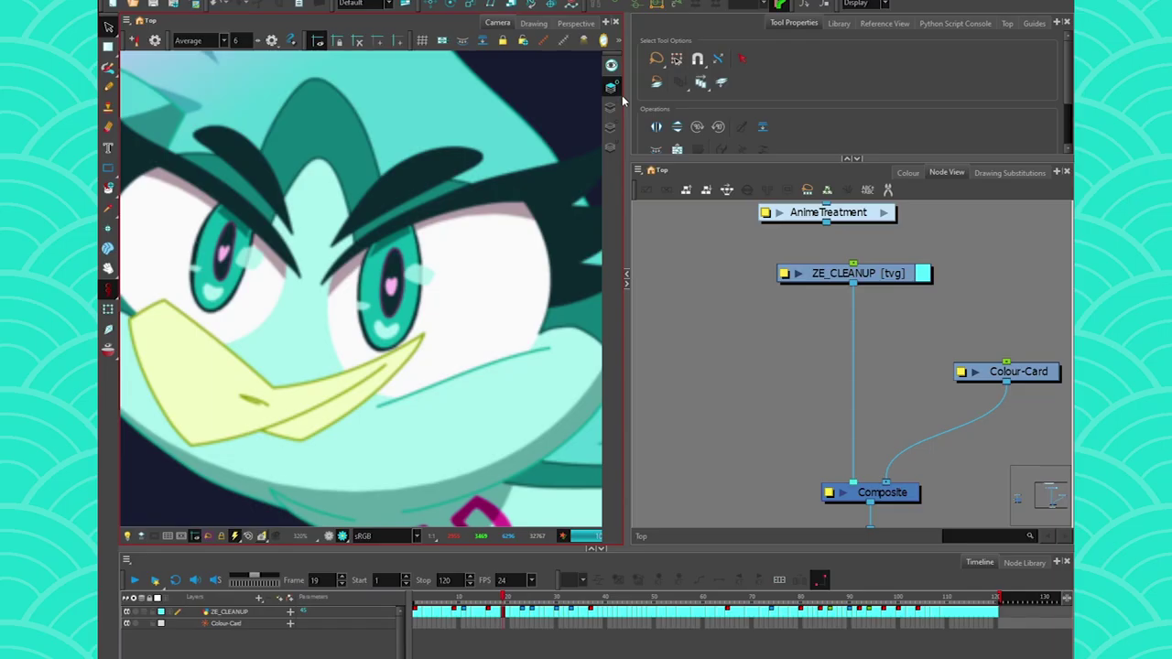
{"action": "left_click", "coordinate": [533, 23]}
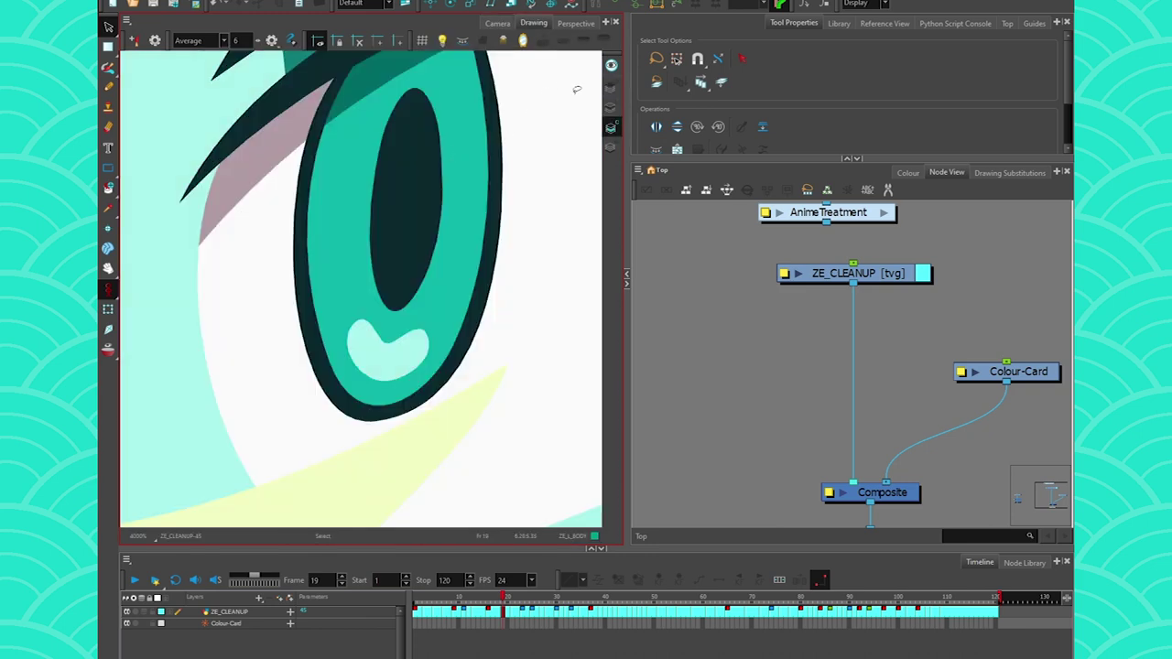
{"action": "left_click", "coordinate": [497, 24]}
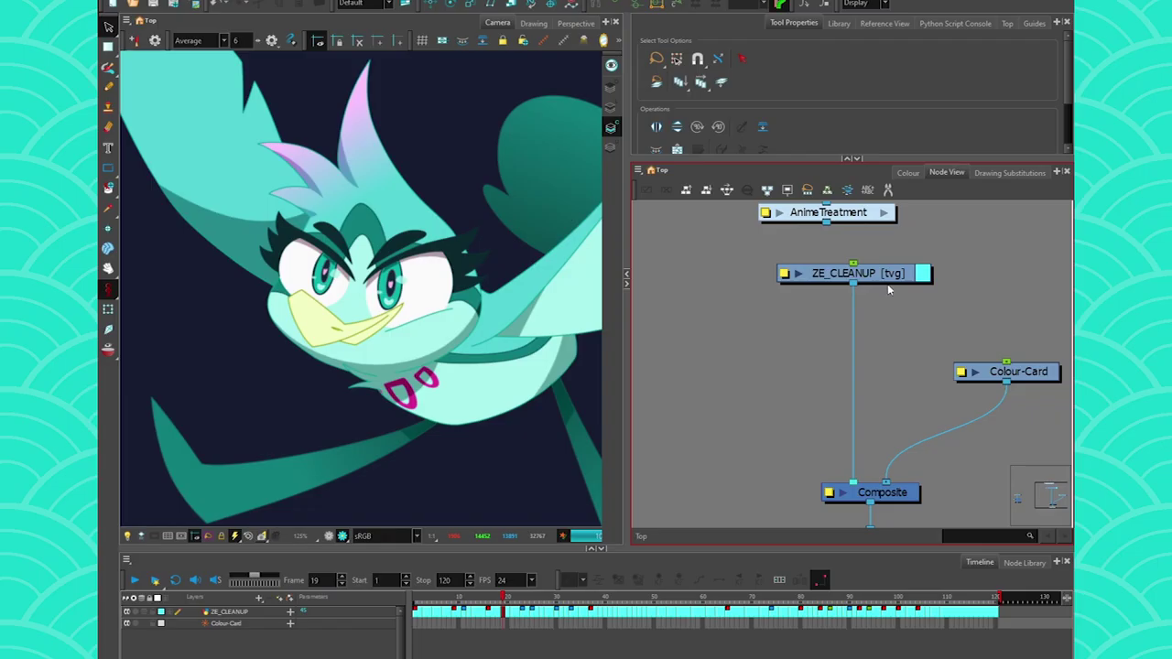
- Add a Line-Art isolate node below the ZE_CLEANUP drawing node
{"action": "mouse_move", "coordinate": [883, 279]}
{"action": "left_mouse_down"}
{"action": "mouse_move", "coordinate": [873, 270]}
{"action": "mouse_move", "coordinate": [883, 265]}
{"action": "left_mouse_up"}
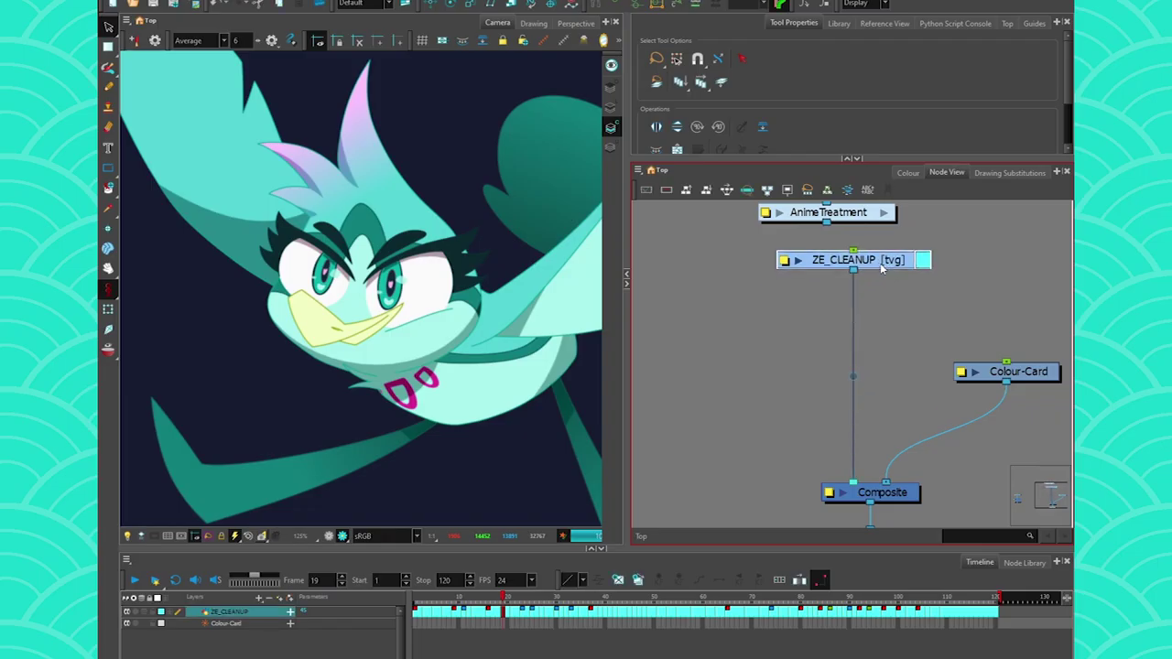
{"action": "left_click", "coordinate": [887, 286]}
{"action": "key", "text": "Return"}
{"action": "type", "text": "line"}
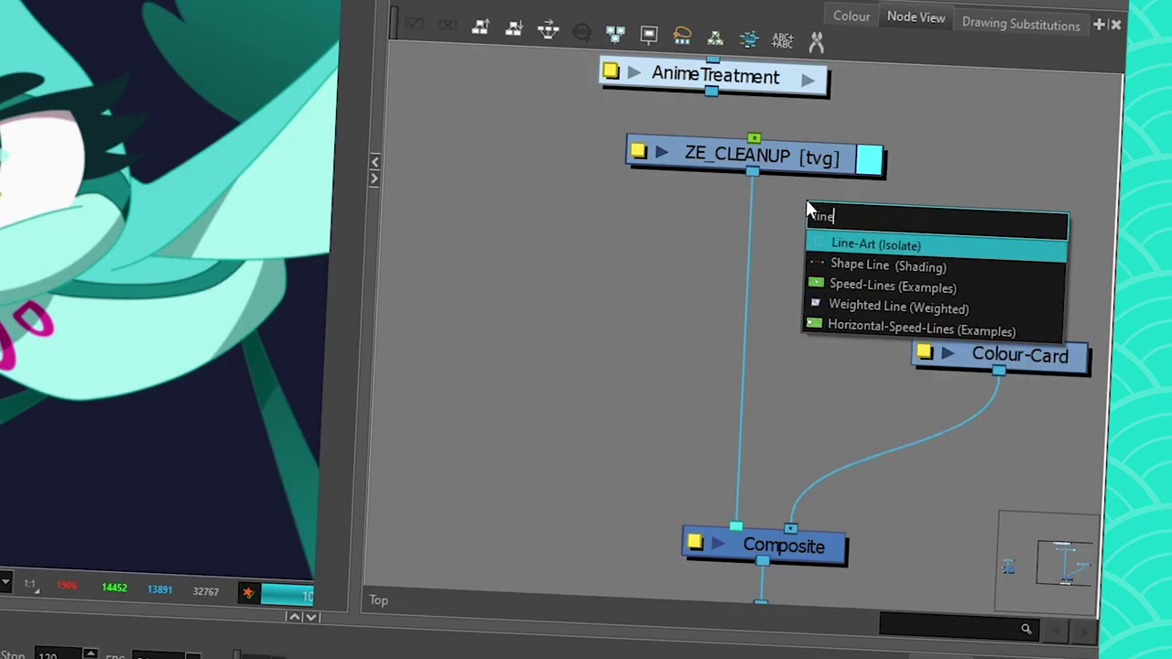
{"action": "key", "text": "Return"}
- Add a Colour-Art node beside Line-Art, across the ZE_CLEANUP cable, and leave it unconnected
{"action": "key", "text": "Tab"}
{"action": "type", "text": "colour-art"}
{"action": "key", "text": "Return"}
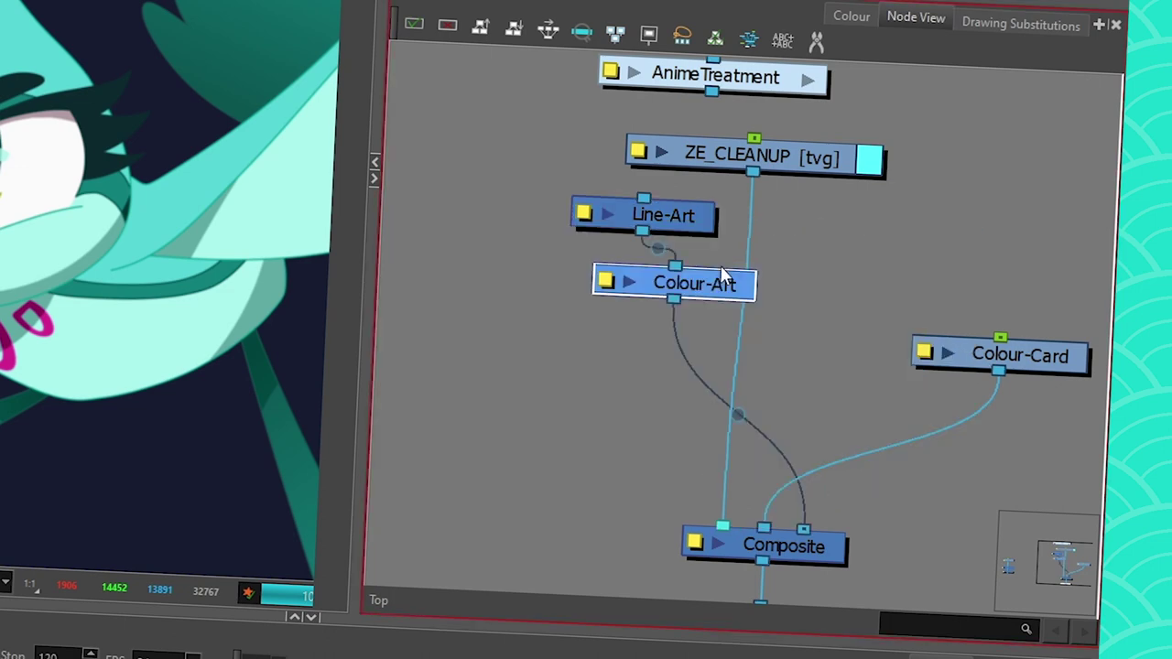
{"action": "left_click_drag", "start_coordinate": [736, 293], "coordinate": [890, 243]}
{"action": "left_click_drag", "start_coordinate": [784, 445], "coordinate": [651, 387]}
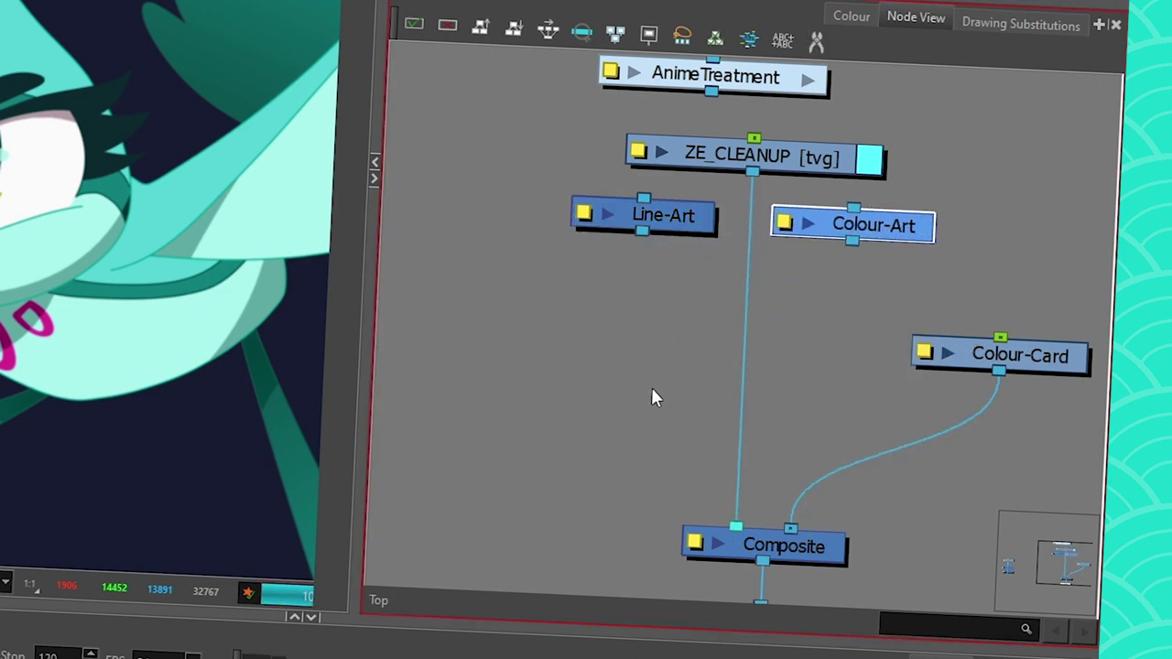
- Add an Overlay-Layer node in line with Line-Art and Colour-Art, and disconnect the Colour-Art cable from the Composite
{"action": "key", "text": "Return"}
{"action": "type", "text": "oc"}
{"action": "key", "text": "BackSpace"}
{"action": "key", "text": "BackSpace"}
{"action": "key", "text": "BackSpace"}
{"action": "type", "text": "ov"}
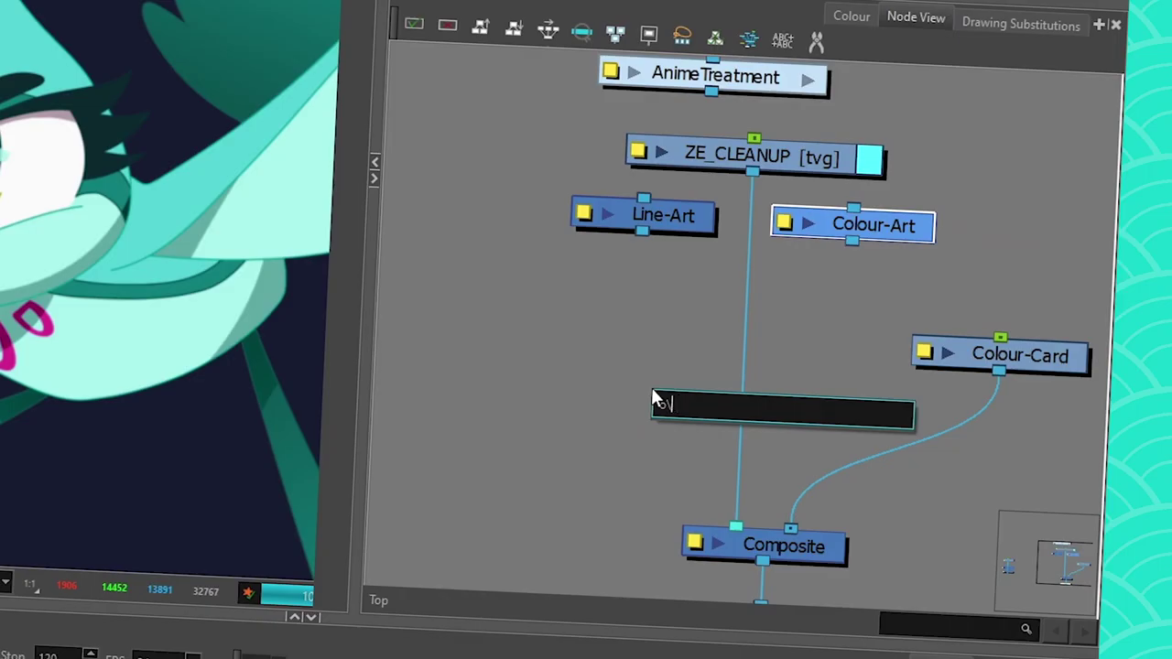
{"action": "key", "text": "Return"}
{"action": "left_click_drag", "start_coordinate": [939, 304], "coordinate": [506, 211]}
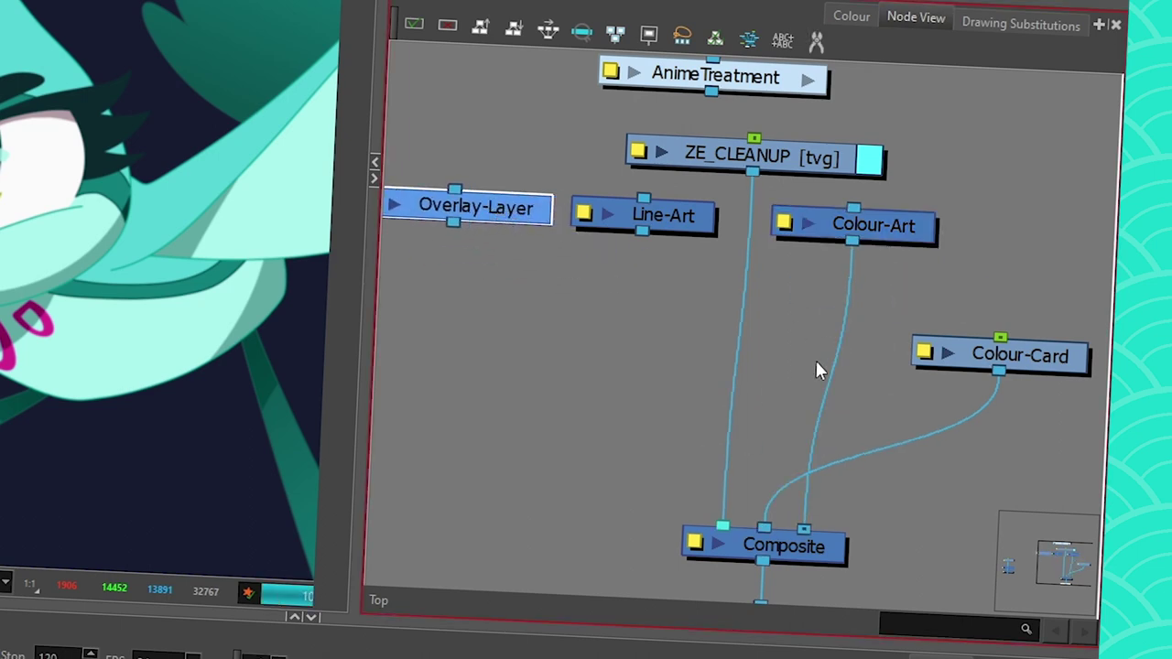
{"action": "left_click_drag", "start_coordinate": [833, 365], "coordinate": [554, 320]}
{"action": "left_click", "coordinate": [554, 321]}
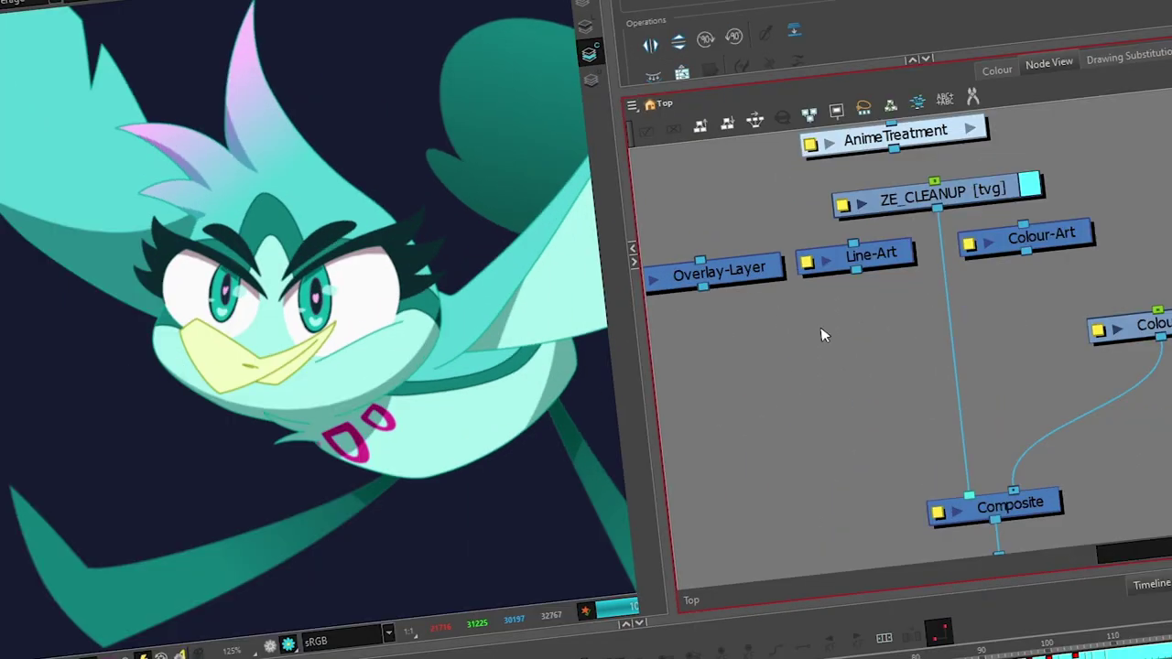
- Add a Blur-Radial node and insert it on the connection between ZE_CLEANUP and the Composite
{"action": "key", "text": "Tab"}
{"action": "type", "text": "blur"}
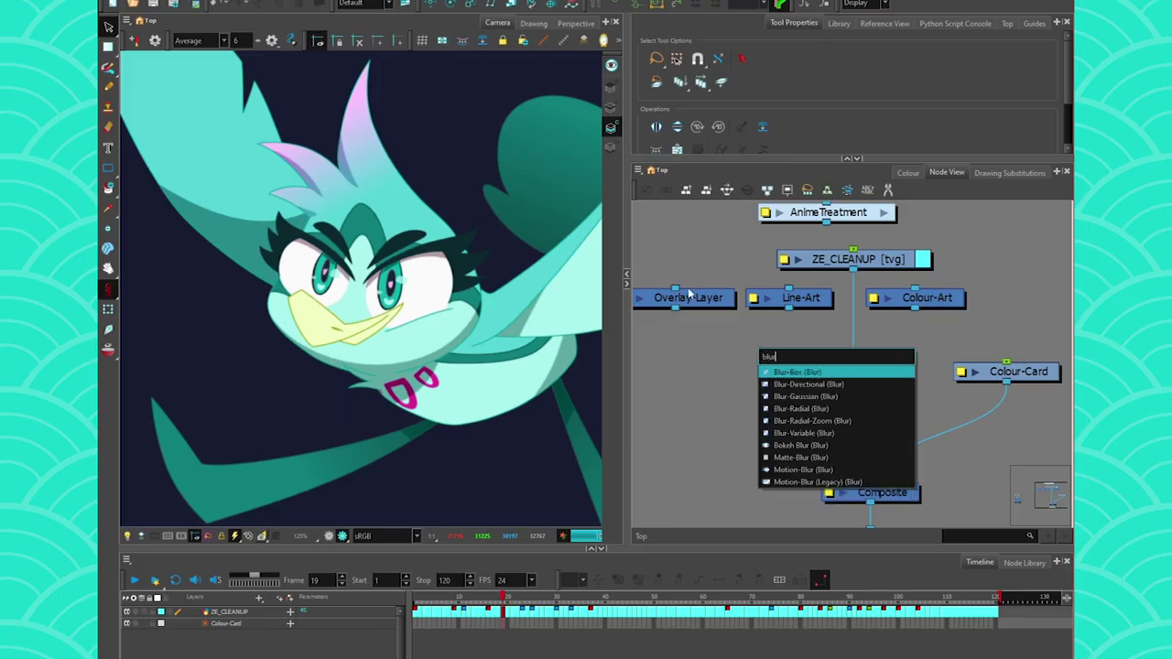
{"action": "key", "text": "Return"}
{"action": "left_click_drag", "start_coordinate": [814, 335], "coordinate": [875, 348]}
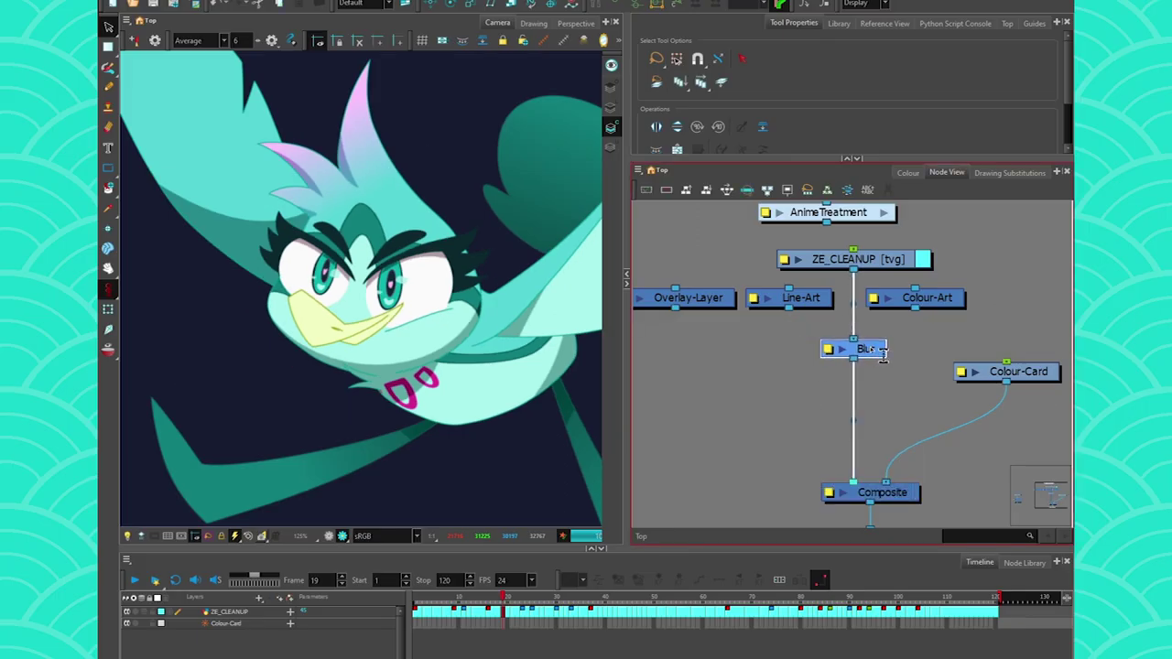
- Set the Blur node's radius to 1
{"action": "left_click", "coordinate": [827, 348]}
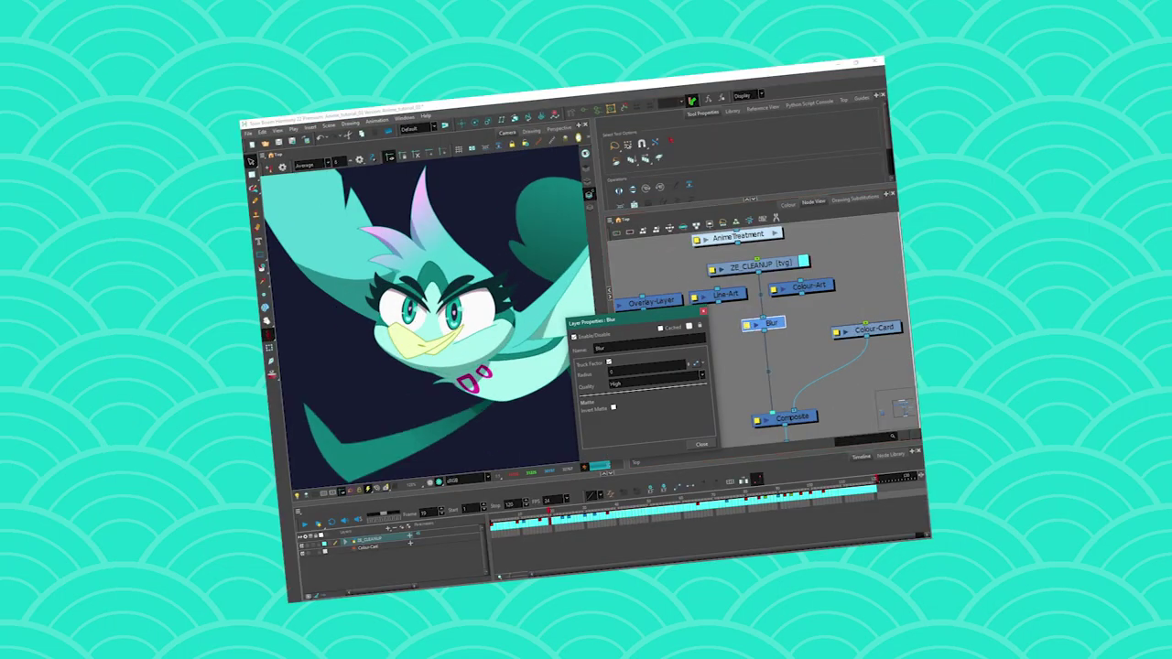
{"action": "left_click", "coordinate": [613, 371]}
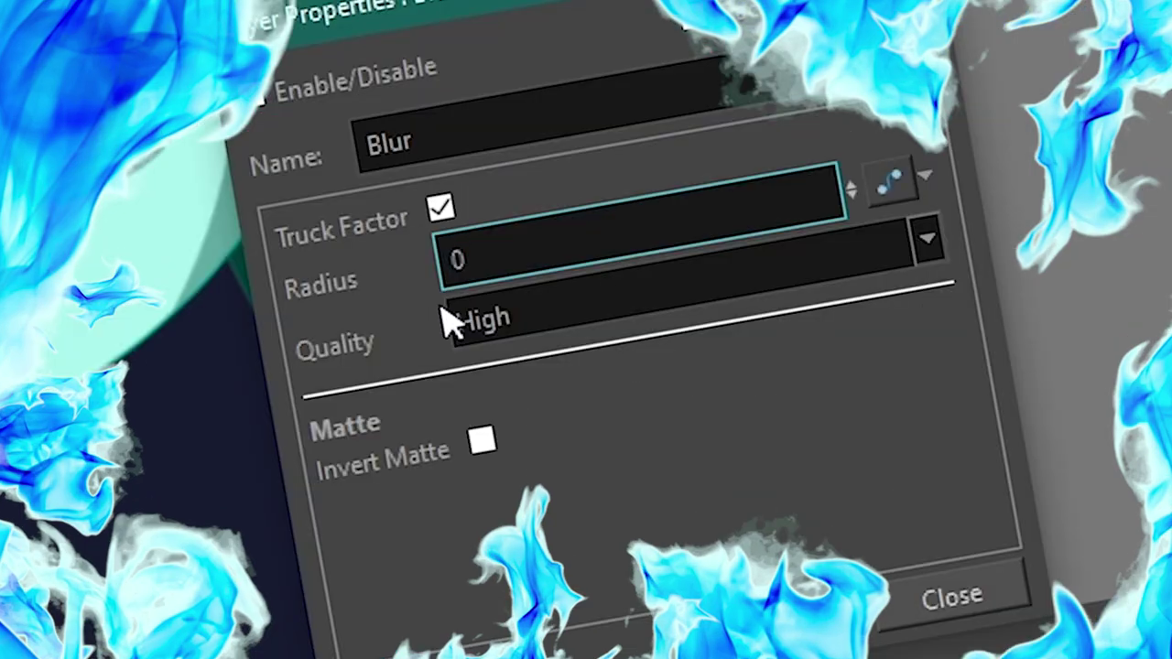
{"action": "key", "text": "BackSpace"}
{"action": "type", "text": "2"}
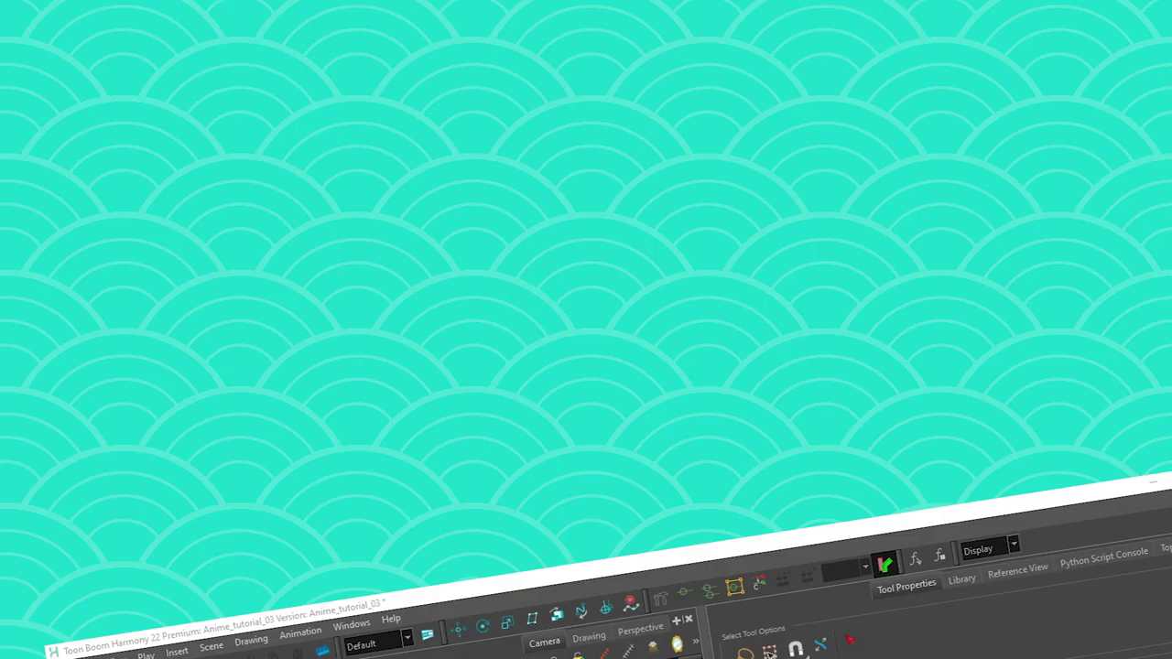
{"action": "key", "text": "Return"}
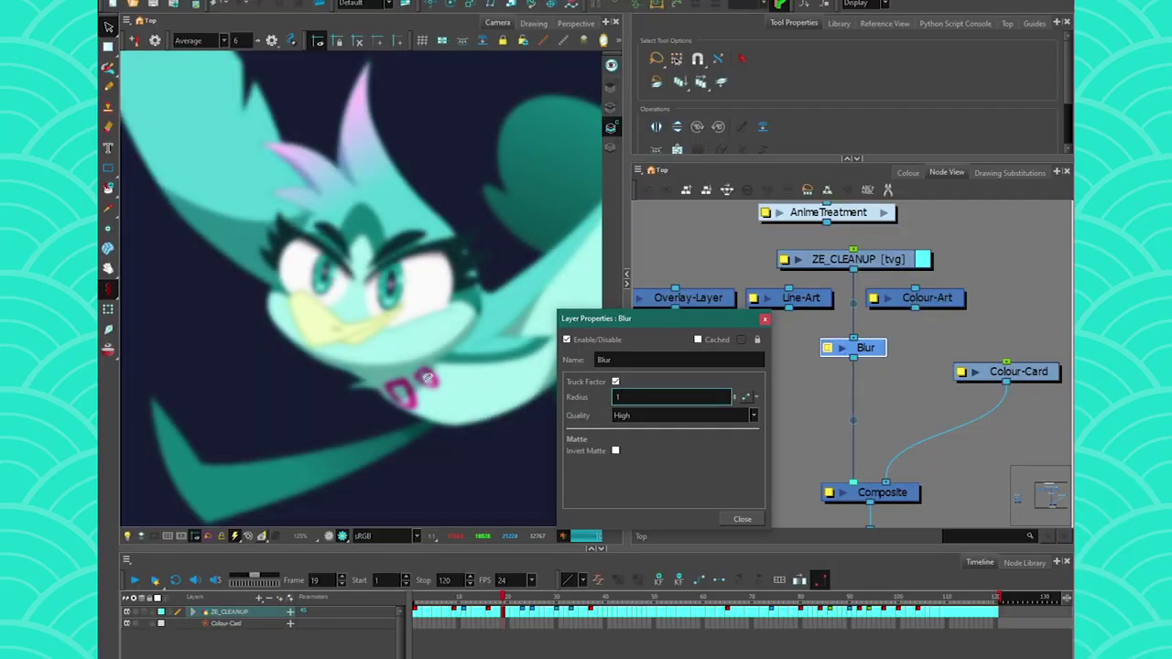
{"action": "left_click", "coordinate": [765, 318]}
- Route ZE_CLEANUP through Line-Art and Colour-Art into the Composite, and insert the Blur node below Colour-Art
{"action": "left_click_drag", "start_coordinate": [867, 354], "coordinate": [762, 366]}
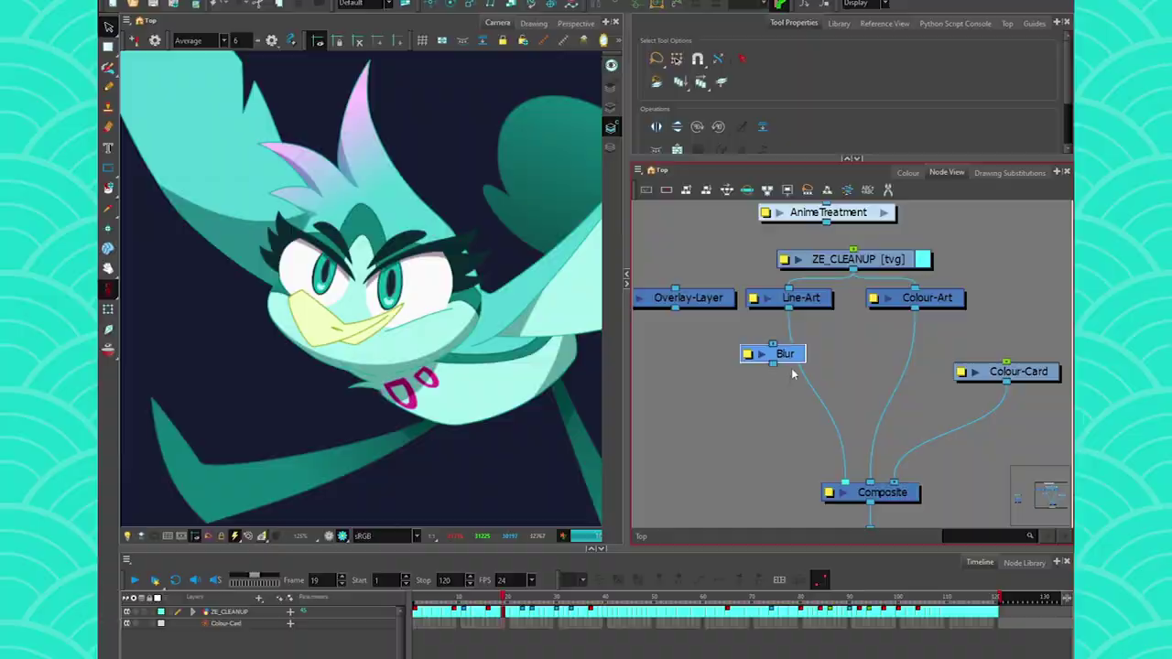
{"action": "left_click_drag", "start_coordinate": [869, 388], "coordinate": [996, 394]}
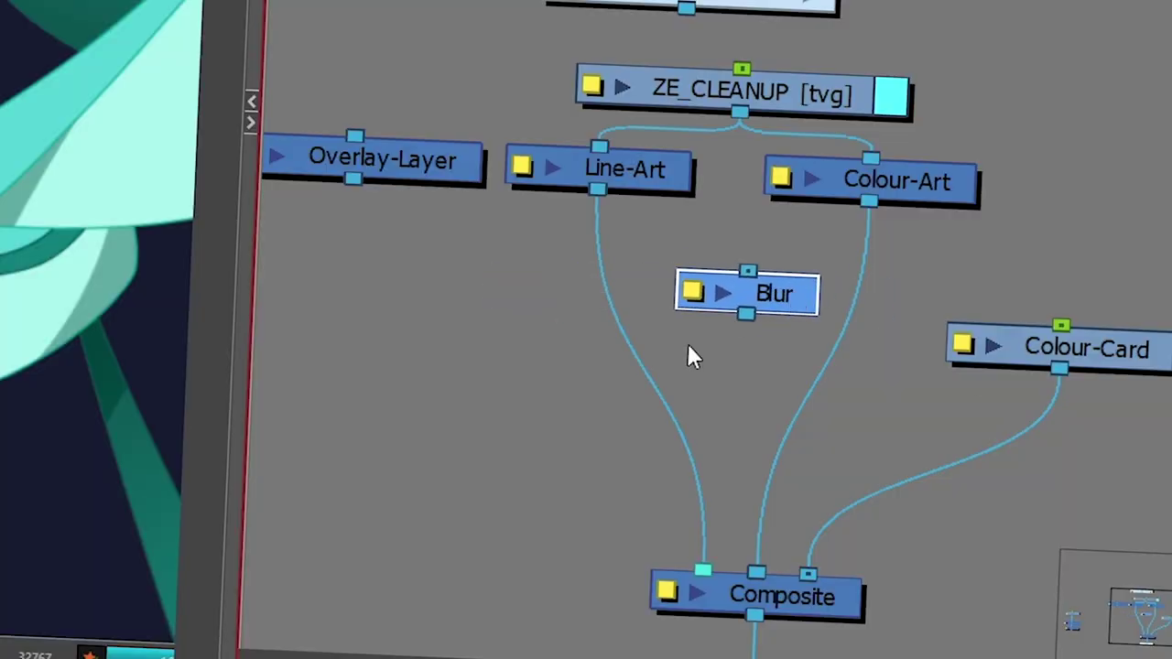
{"action": "left_click_drag", "start_coordinate": [785, 299], "coordinate": [921, 295]}
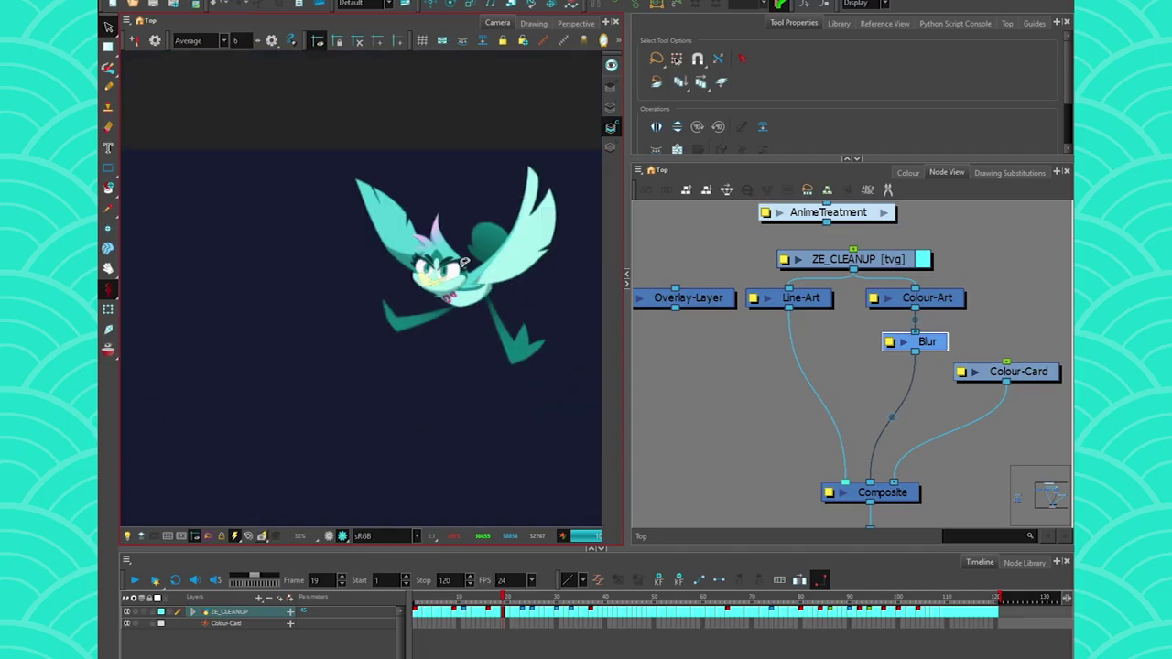
- Set the radius of the blur under Colour-Art to 0.5
{"action": "scroll", "coordinate": [464, 263], "scroll_direction": "down", "scroll_amount": 4}
{"action": "scroll", "coordinate": [486, 268], "scroll_direction": "up", "scroll_amount": 3}
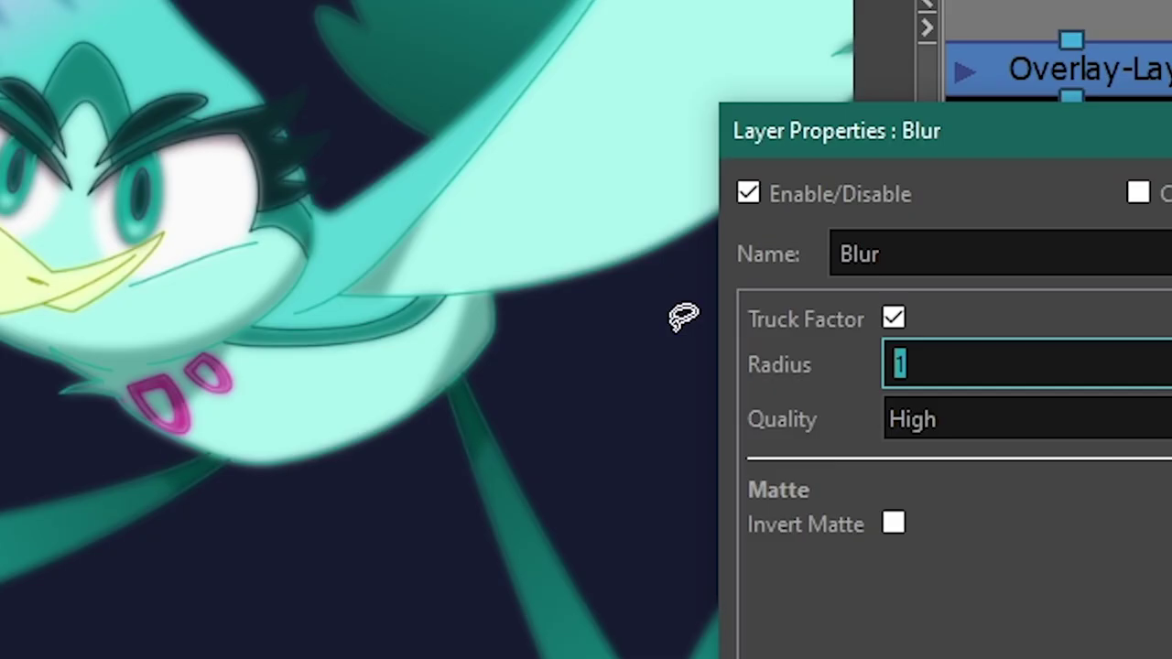
{"action": "type", "text": "1.5"}
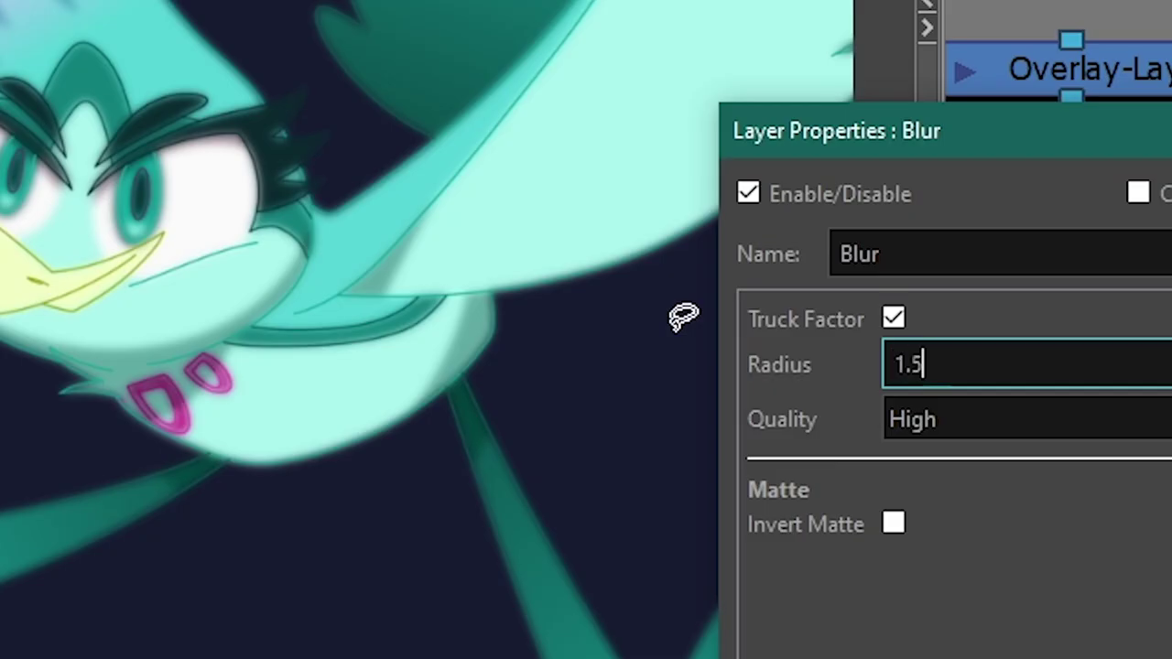
{"action": "double_click", "coordinate": [948, 364]}
{"action": "type", "text": "0.5"}
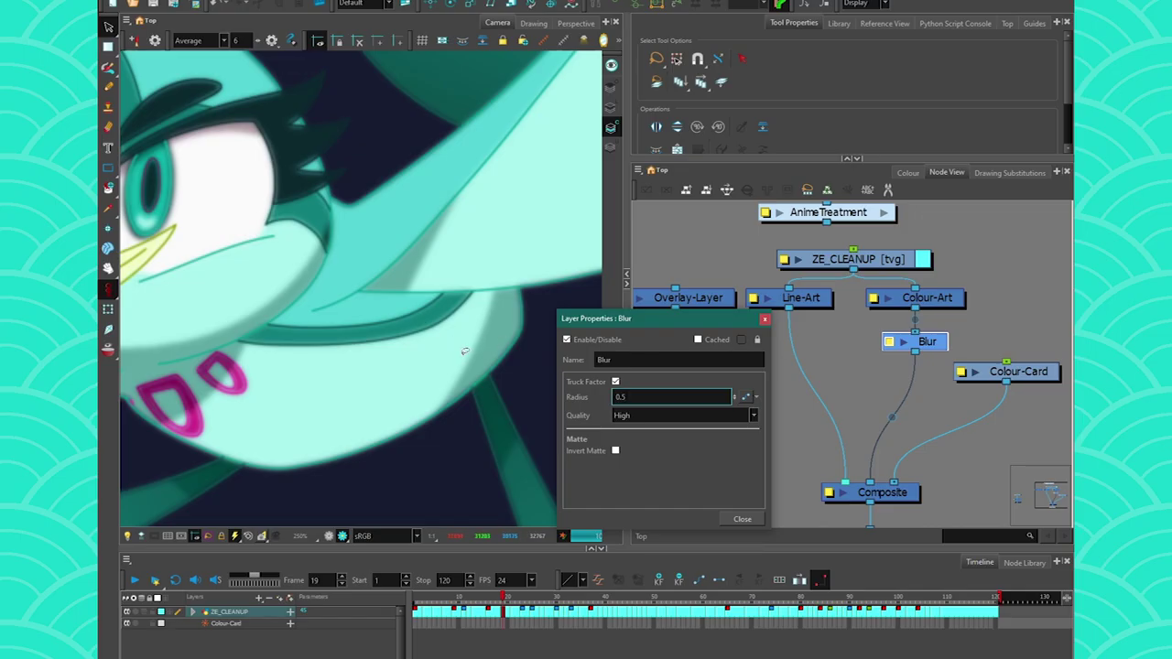
{"action": "left_click", "coordinate": [764, 319]}
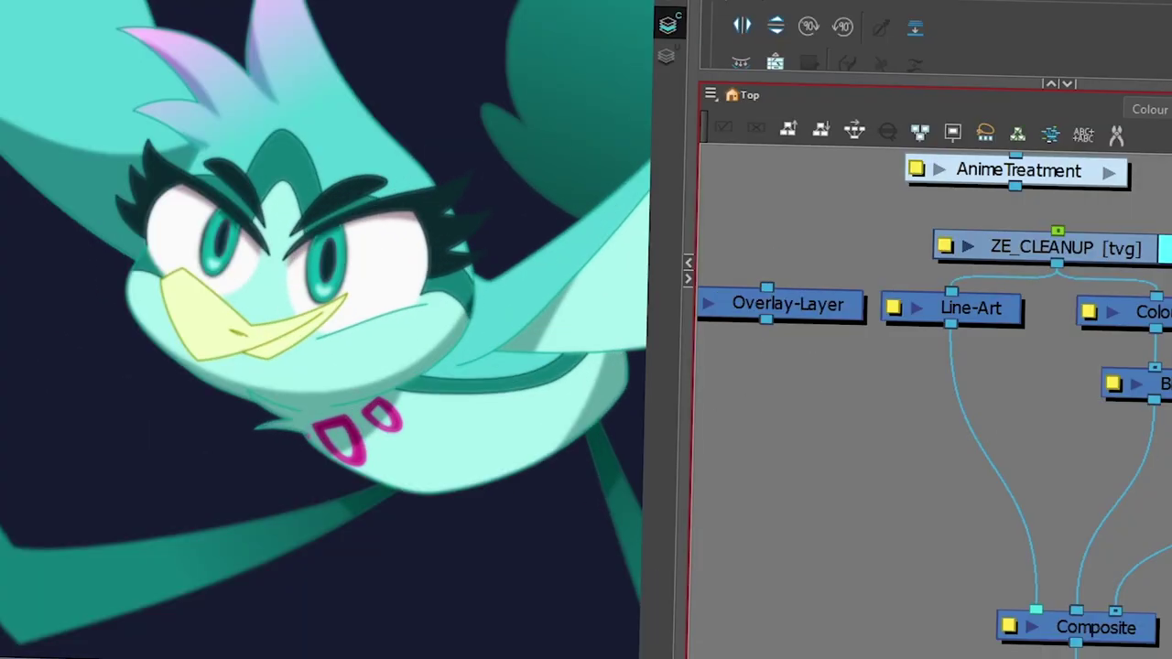
- Insert a Cutter between the Blur and the Composite, and connect Colour-Art to its matte port with the matte inverted
{"action": "left_click_drag", "start_coordinate": [1170, 417], "coordinate": [1106, 414]}
{"action": "key", "text": "Tab"}
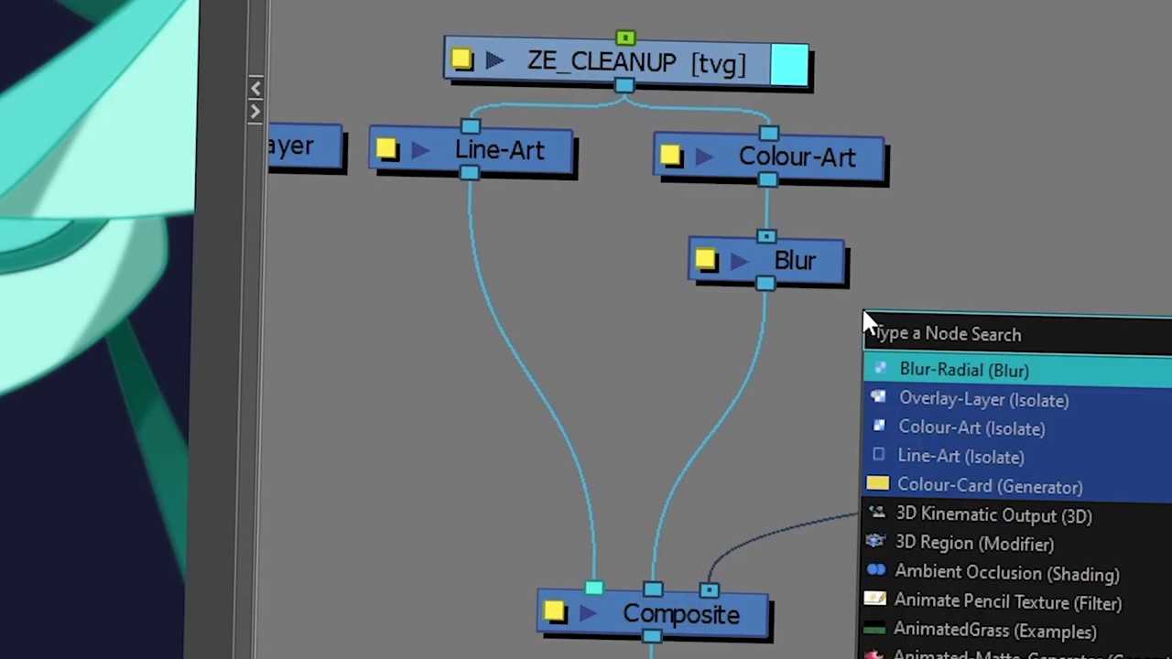
{"action": "type", "text": "cutt"}
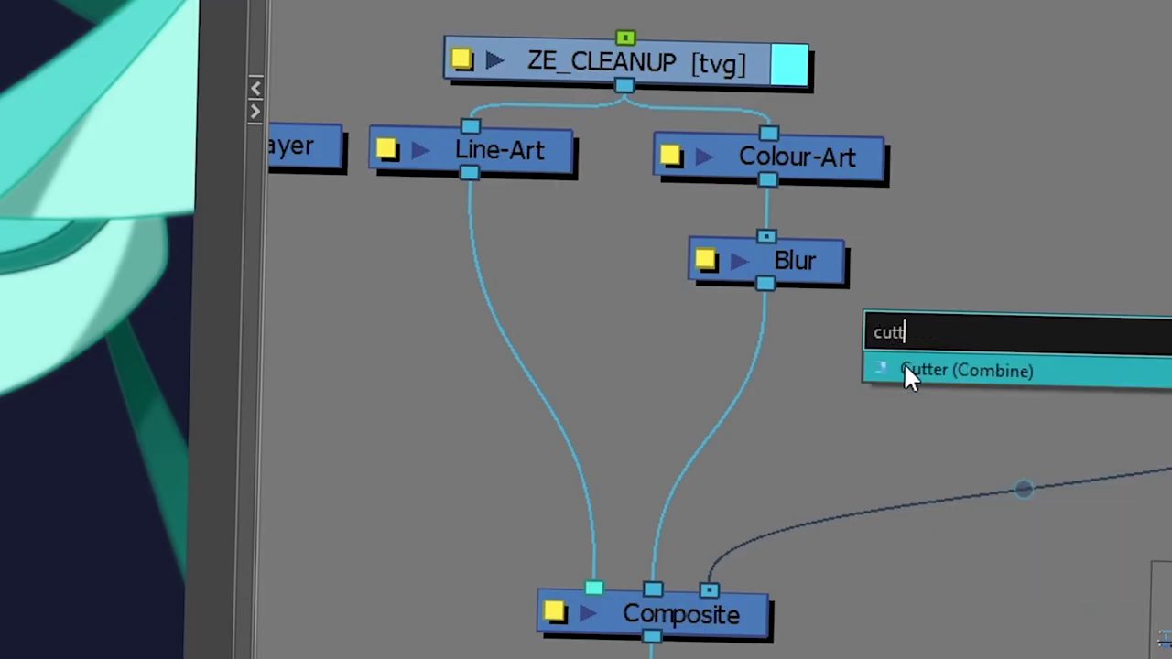
{"action": "left_click", "coordinate": [1132, 458]}
{"action": "left_click_drag", "start_coordinate": [1155, 455], "coordinate": [797, 366]}
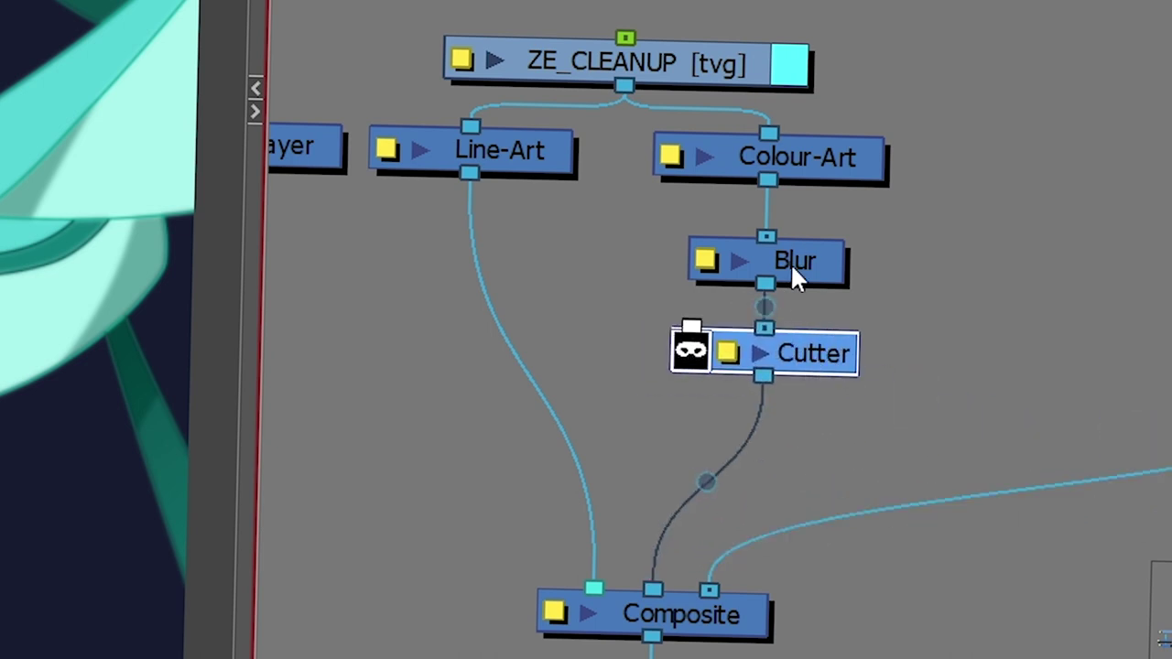
{"action": "left_click_drag", "start_coordinate": [767, 181], "coordinate": [752, 299]}
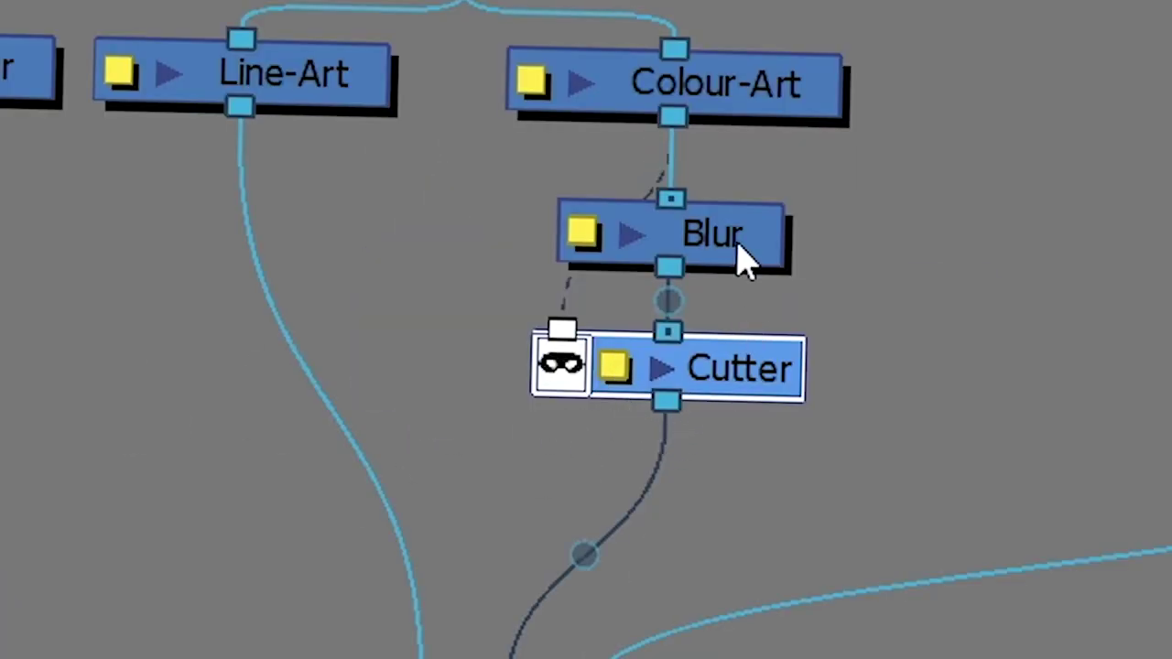
- Try the Blur node below the Cutter, and return it to between Colour-Art and the Cutter
{"action": "left_click_drag", "start_coordinate": [745, 248], "coordinate": [714, 514]}
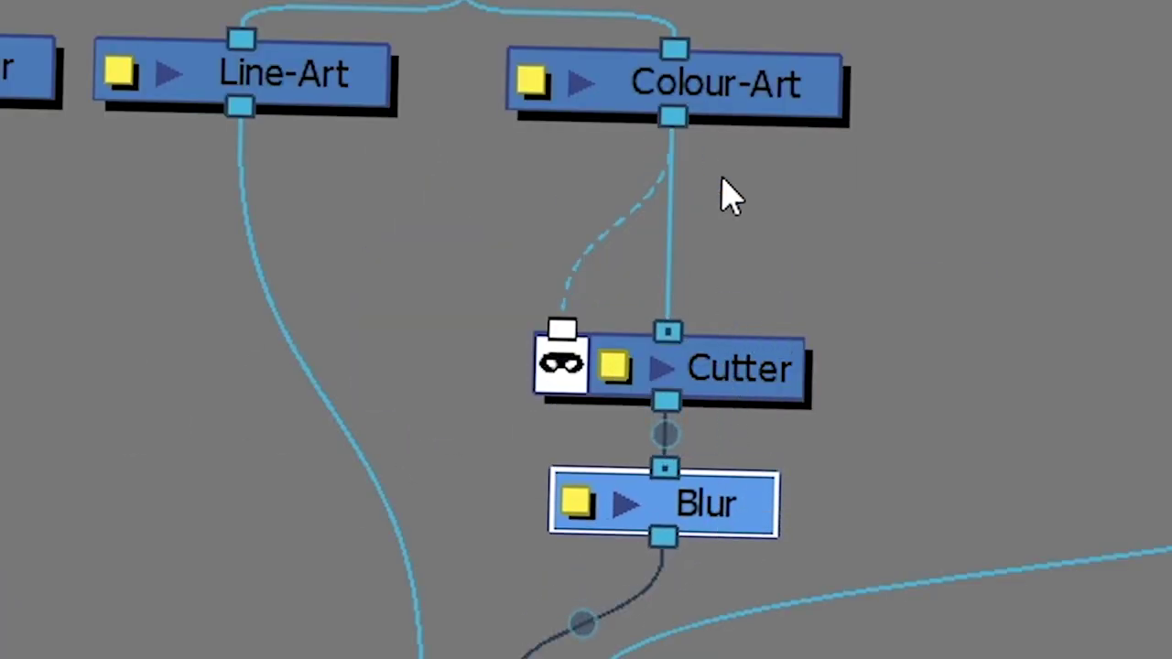
{"action": "mouse_move", "coordinate": [770, 384]}
{"action": "left_mouse_down"}
{"action": "mouse_move", "coordinate": [775, 301]}
{"action": "mouse_move", "coordinate": [751, 319]}
{"action": "mouse_move", "coordinate": [931, 469]}
{"action": "mouse_move", "coordinate": [779, 379]}
{"action": "left_mouse_up"}
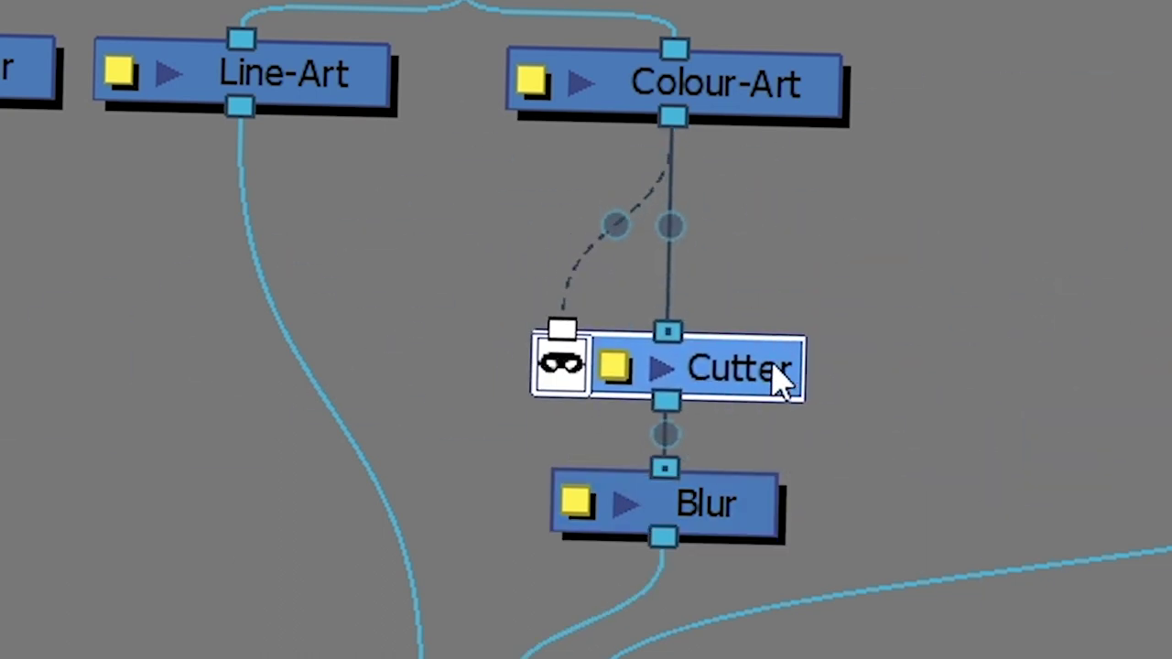
{"action": "left_click_drag", "start_coordinate": [751, 537], "coordinate": [750, 272]}
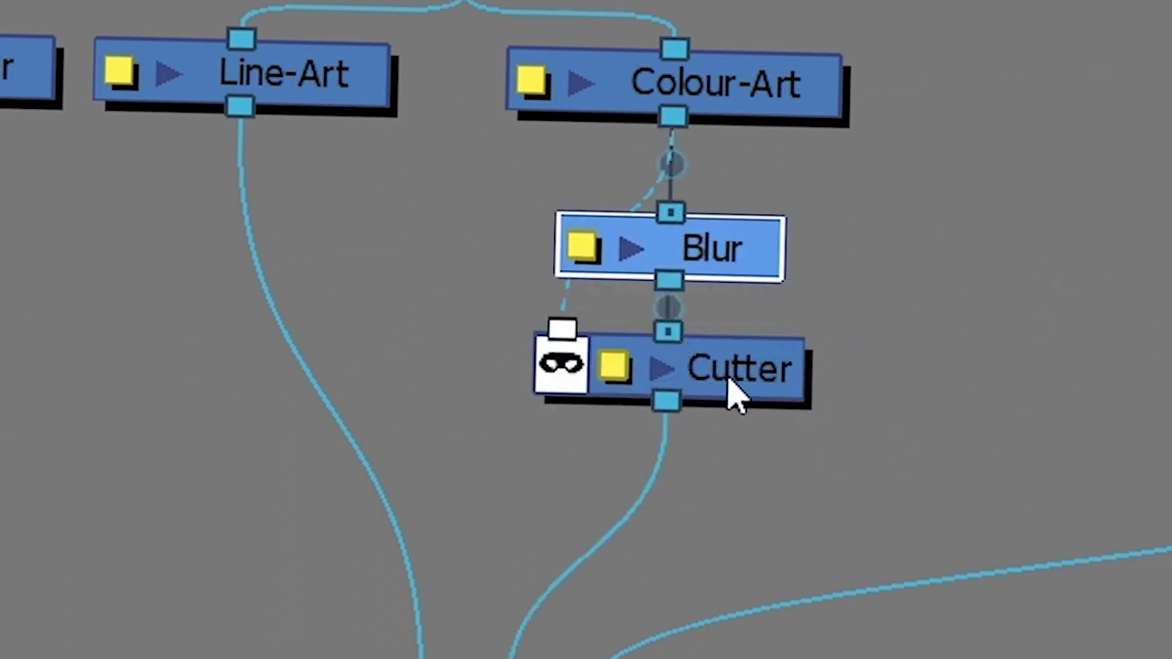
- Duplicate the Colour-Art Blur node and insert the copy on the cable between Line-Art and the Composite
{"action": "left_click_drag", "start_coordinate": [729, 382], "coordinate": [730, 416]}
{"action": "left_click_drag", "start_coordinate": [753, 227], "coordinate": [745, 249]}
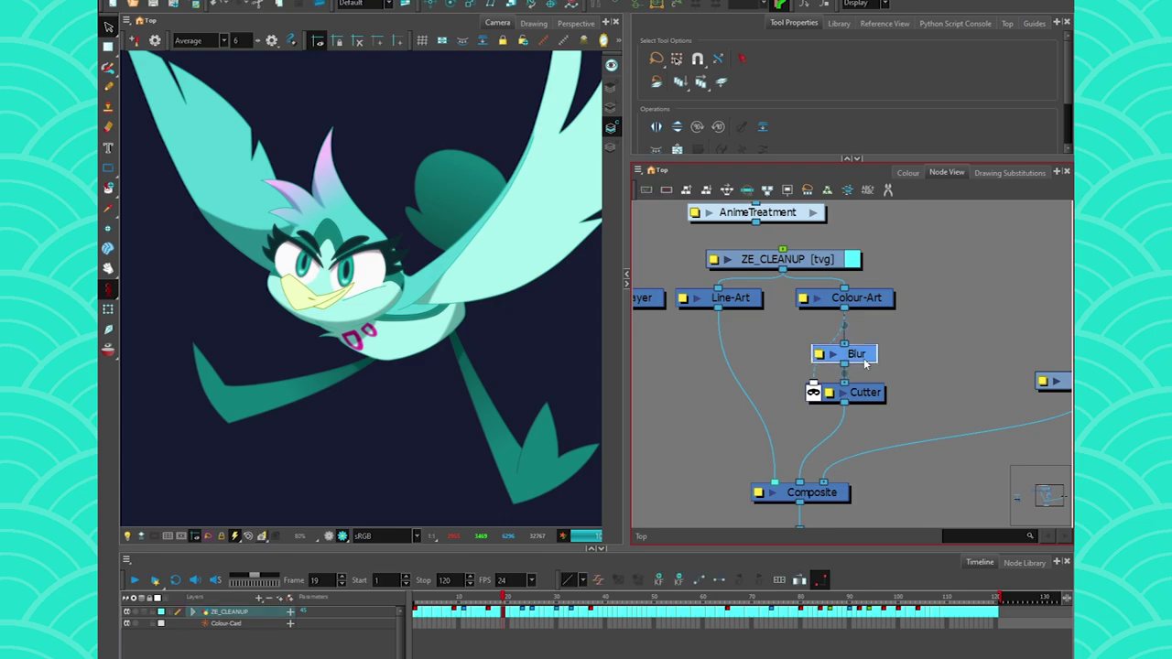
{"action": "key", "text": "ctrl+c"}
{"action": "key", "text": "ctrl+v"}
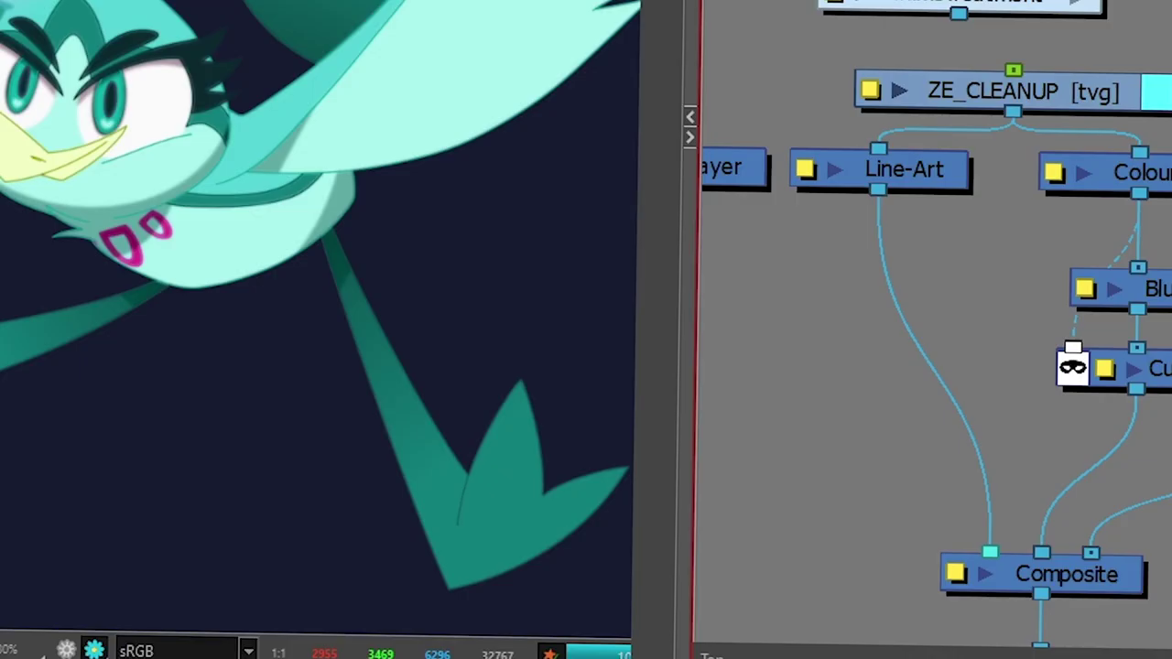
{"action": "left_click_drag", "start_coordinate": [879, 355], "coordinate": [742, 350]}
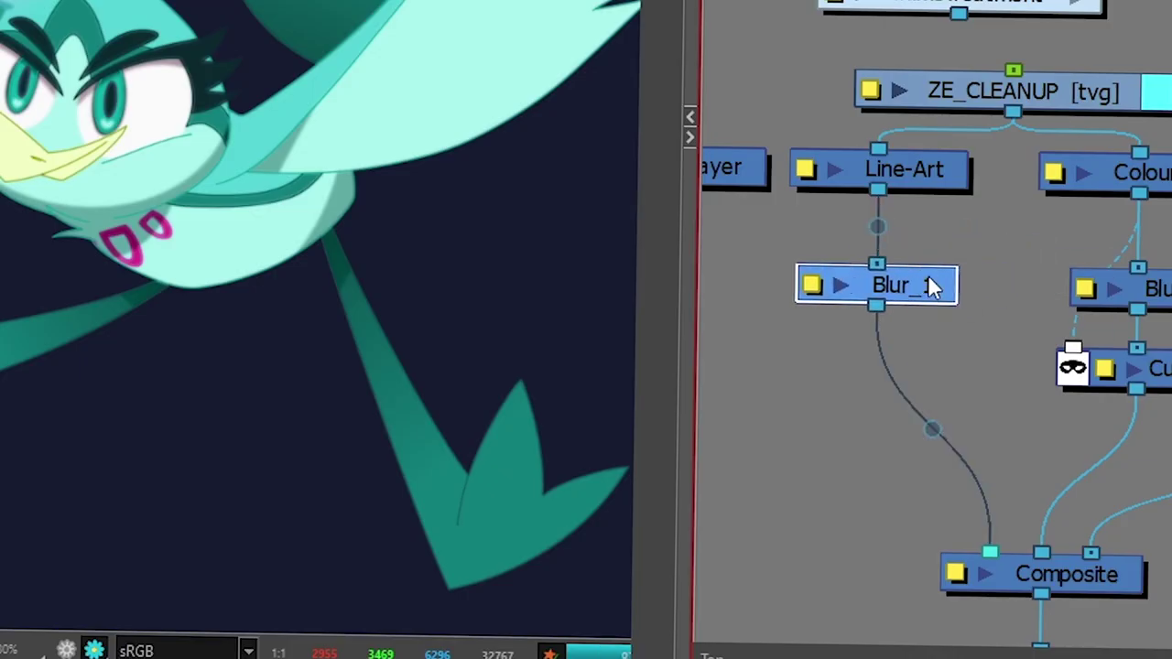
- Set the radius of the blur under Line-Art to 0.1
{"action": "left_click", "coordinate": [811, 286]}
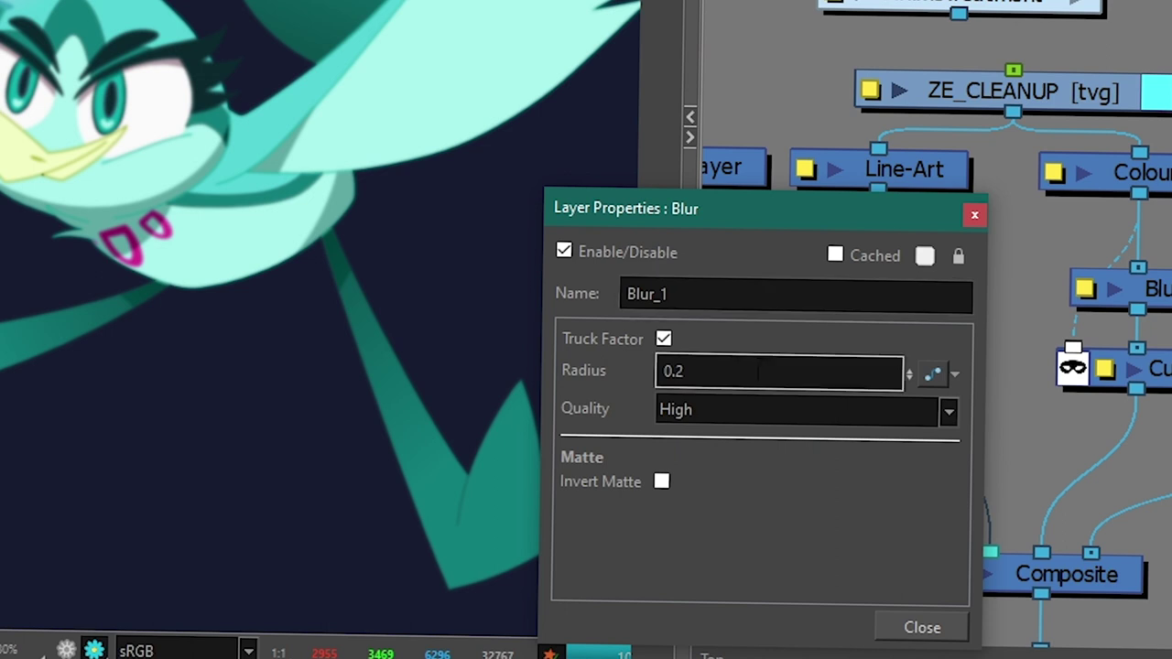
{"action": "left_click_drag", "start_coordinate": [758, 370], "coordinate": [637, 384]}
{"action": "type", "text": "0.1"}
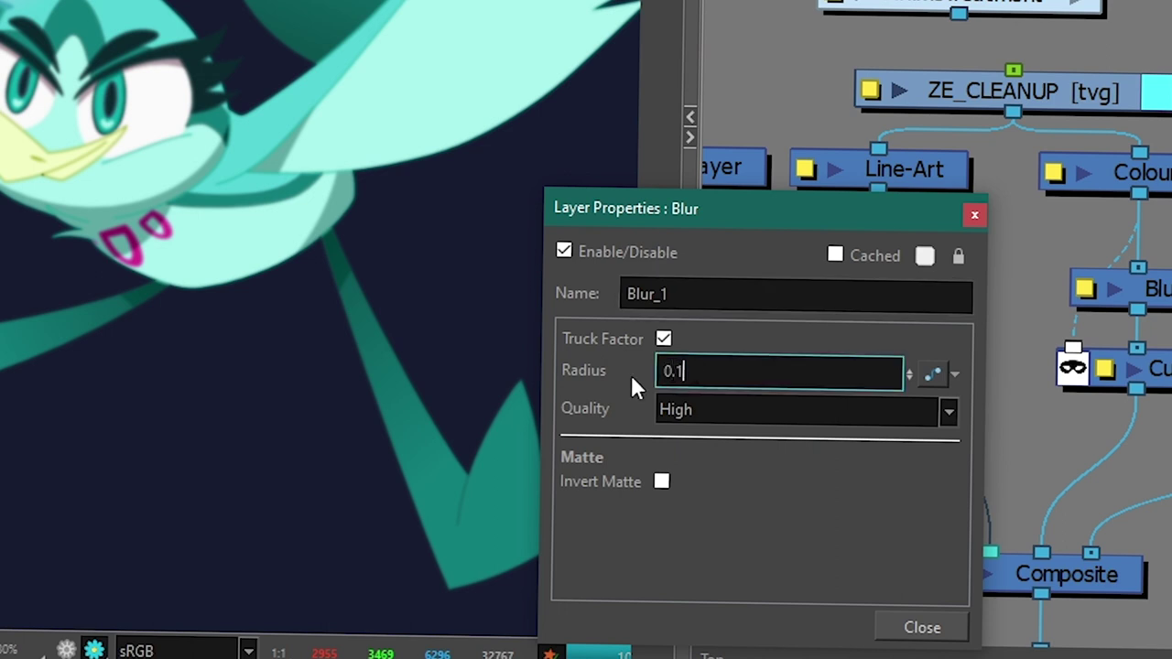
{"action": "left_click", "coordinate": [974, 214]}
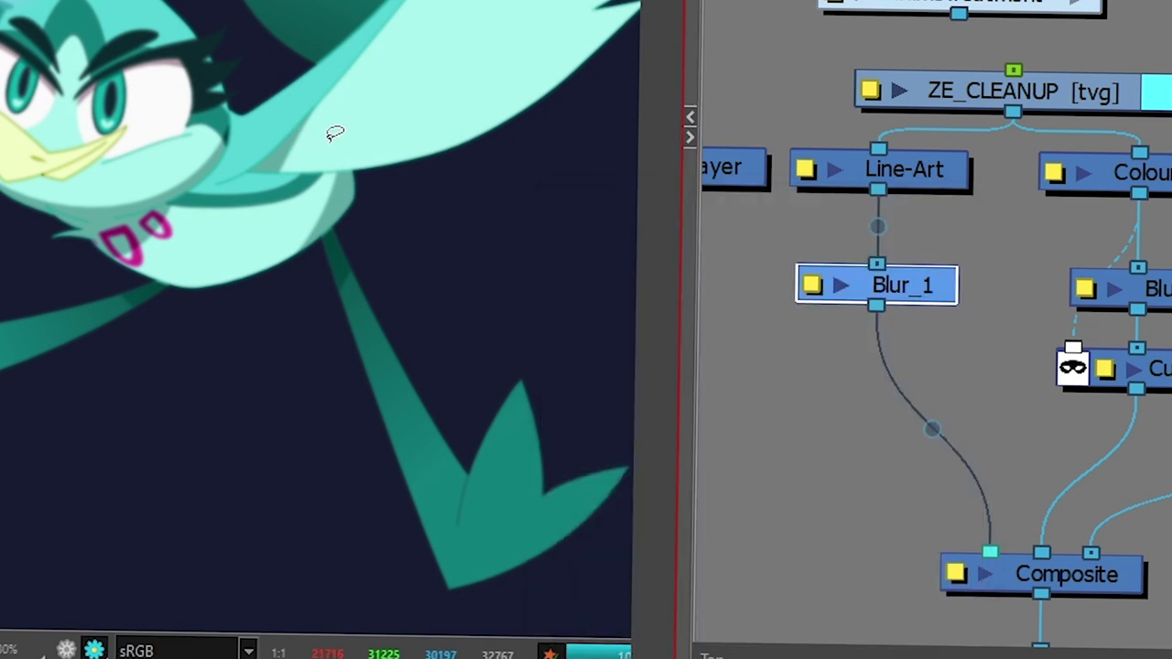
- Connect Line-Art directly to the Composite as well, routing the extra cable around Blur_1 with a waypoint
{"action": "left_click_drag", "start_coordinate": [919, 287], "coordinate": [983, 288]}
{"action": "left_click_drag", "start_coordinate": [877, 189], "coordinate": [978, 551]}
{"action": "left_click", "coordinate": [874, 187]}
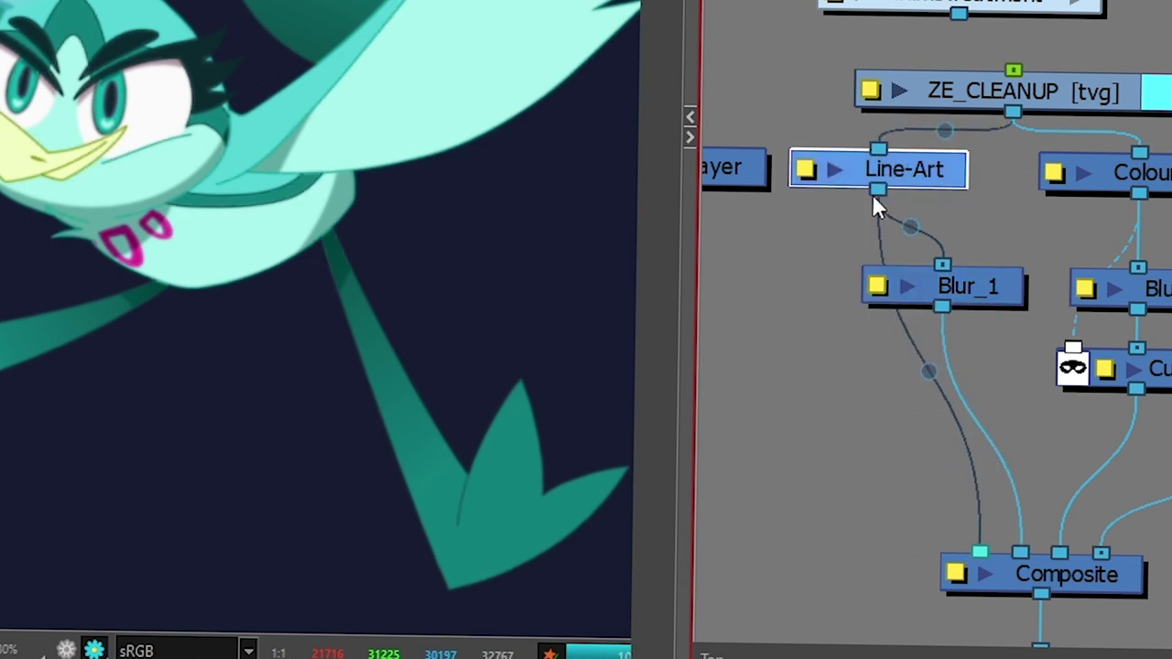
{"action": "left_click_drag", "start_coordinate": [928, 370], "coordinate": [800, 293]}
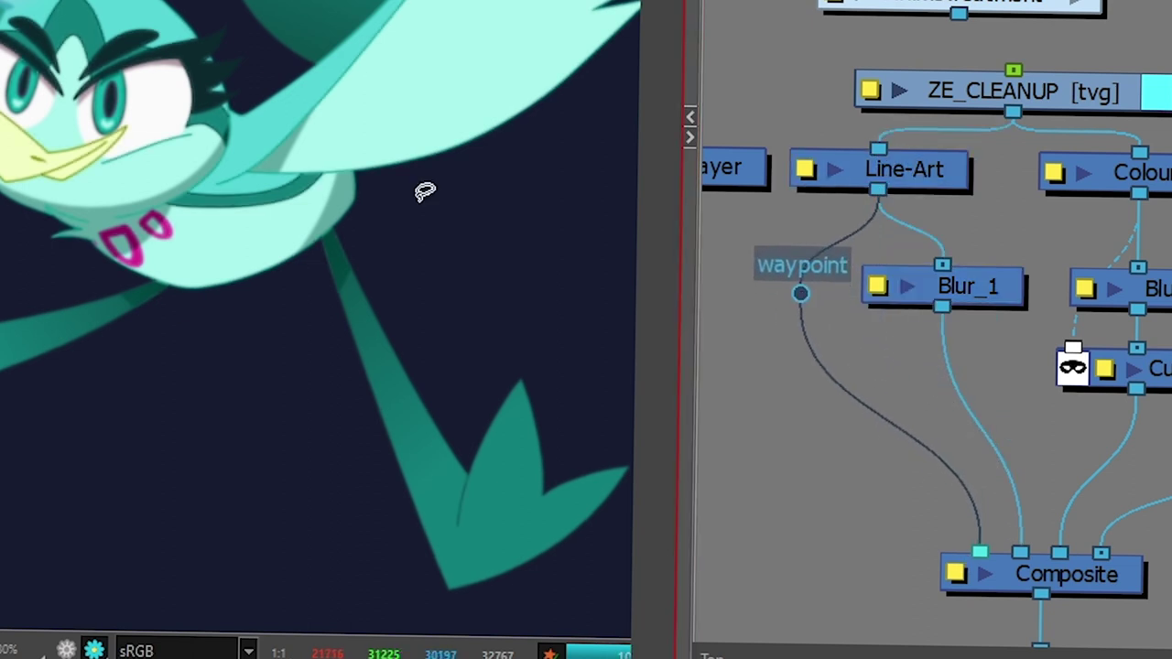
{"action": "scroll", "coordinate": [308, 178], "scroll_direction": "down", "scroll_amount": 3}
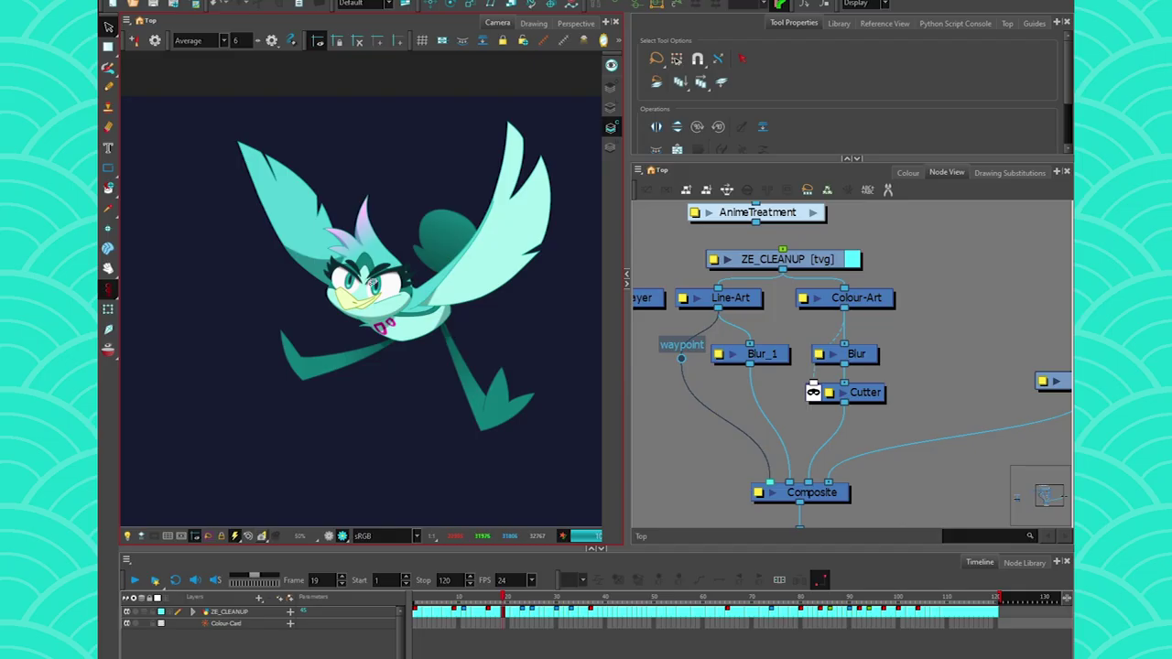
- Connect ZE_CLEANUP to the Overlay-Layer node and adjust that node's placement beside Line-Art
{"action": "left_click_drag", "start_coordinate": [696, 387], "coordinate": [755, 393]}
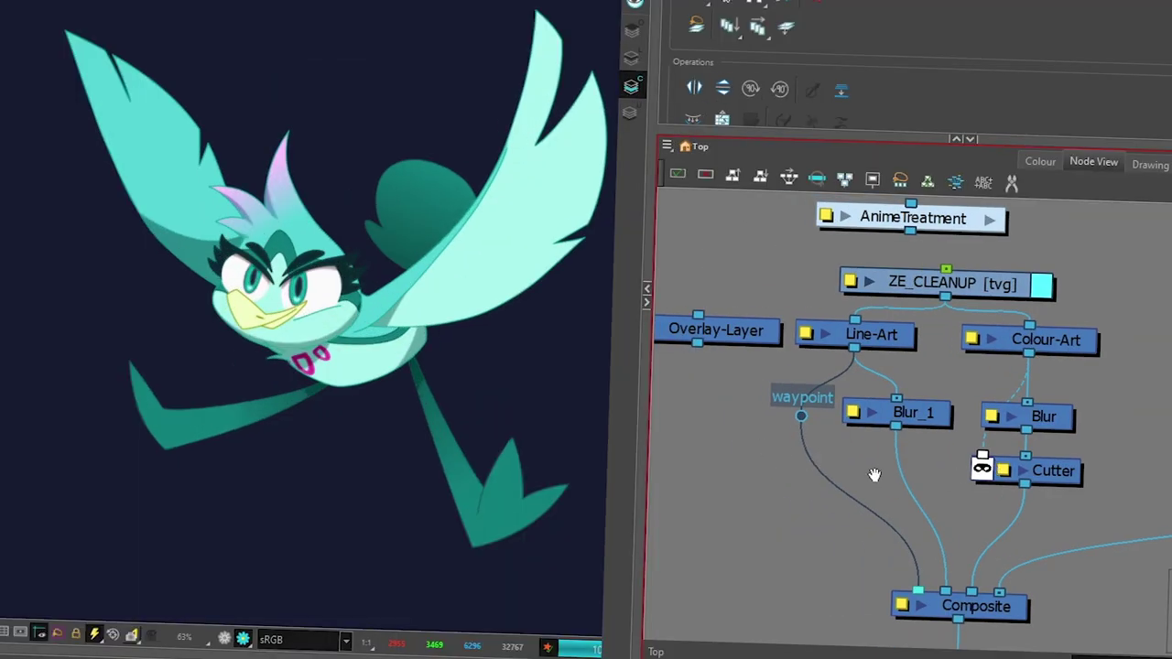
{"action": "left_click_drag", "start_coordinate": [874, 474], "coordinate": [893, 442]}
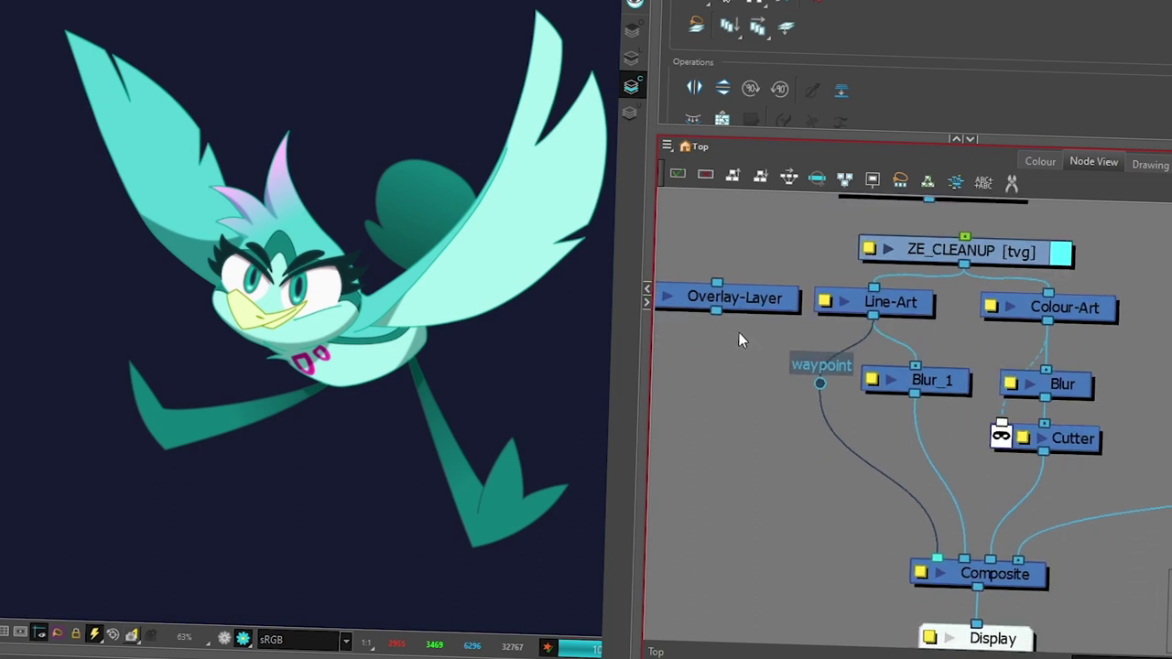
{"action": "left_click_drag", "start_coordinate": [717, 283], "coordinate": [964, 265]}
{"action": "left_click_drag", "start_coordinate": [777, 296], "coordinate": [768, 296]}
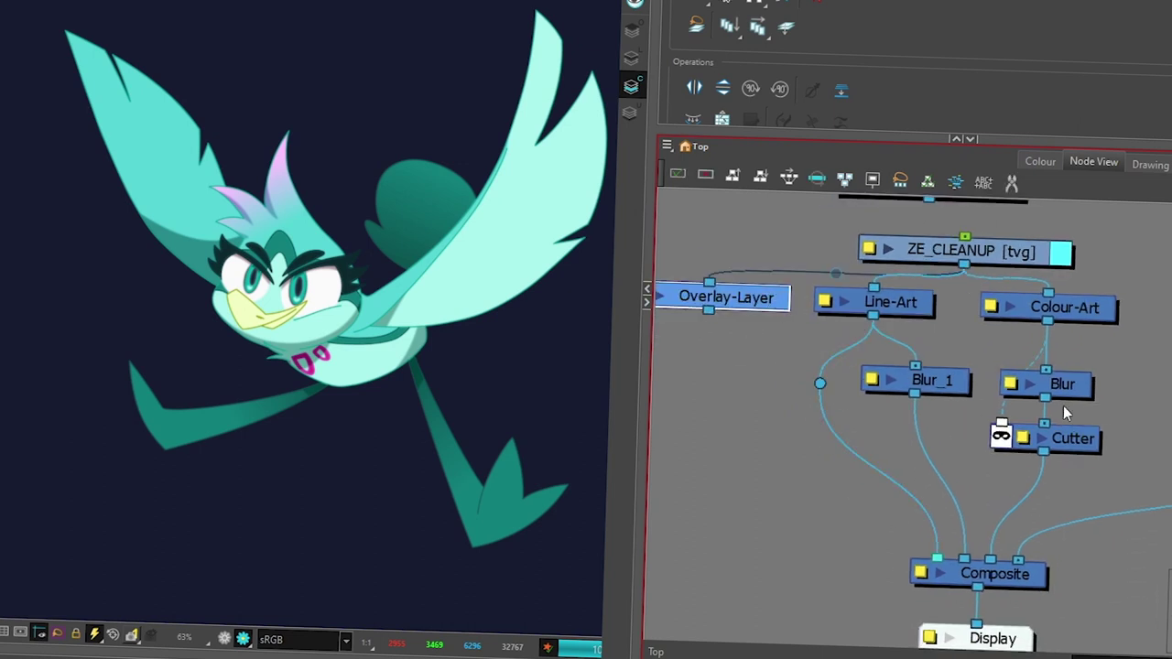
- Copy the Blur and Cutter to below Overlay-Layer, delete the Cutter copy, and route the overlay through Blur_2 into the Composite
{"action": "left_click", "coordinate": [1119, 389]}
{"action": "left_click_drag", "start_coordinate": [1124, 389], "coordinate": [1039, 463]}
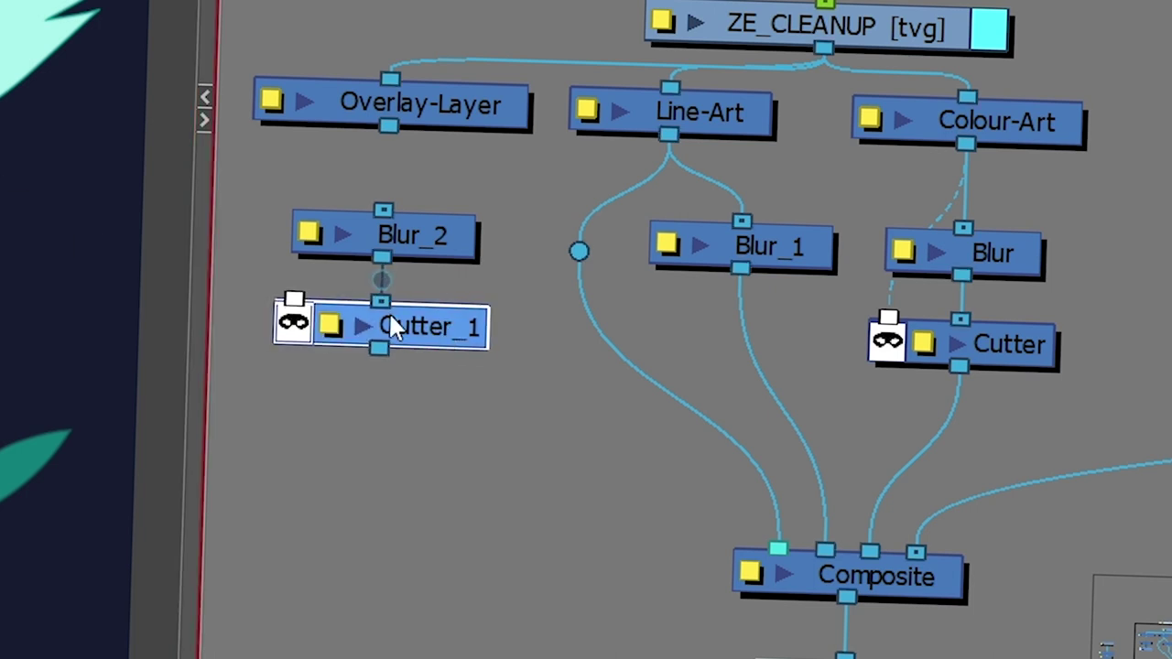
{"action": "left_click_drag", "start_coordinate": [291, 300], "coordinate": [966, 144]}
{"action": "key", "text": "Delete"}
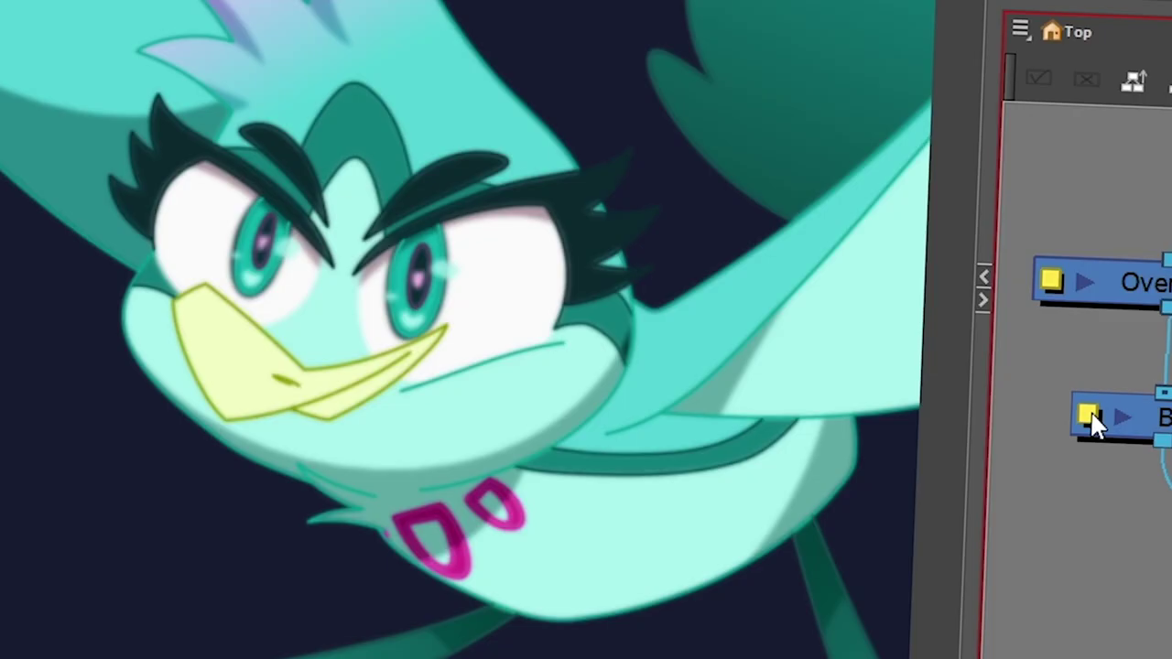
- Set the Blur_2 radius to 0.2, with the Colour-Art blur's properties open beside it
{"action": "left_click", "coordinate": [674, 334]}
{"action": "type", "text": "2"}
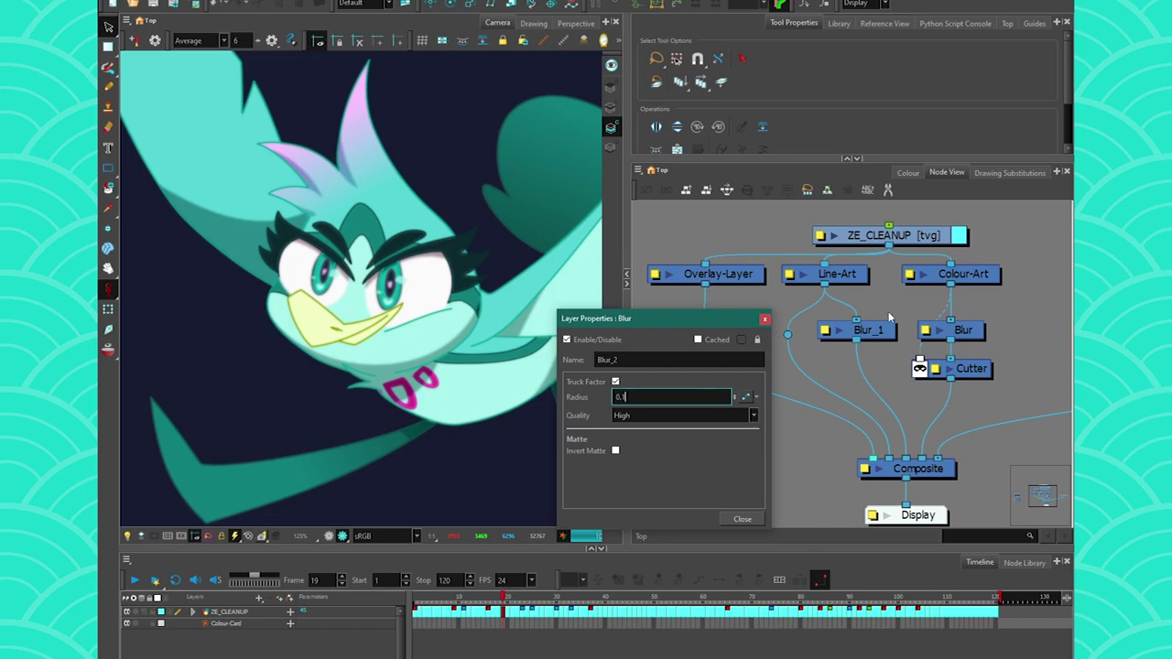
{"action": "double_click", "coordinate": [922, 335]}
{"action": "left_click_drag", "start_coordinate": [740, 322], "coordinate": [945, 322]}
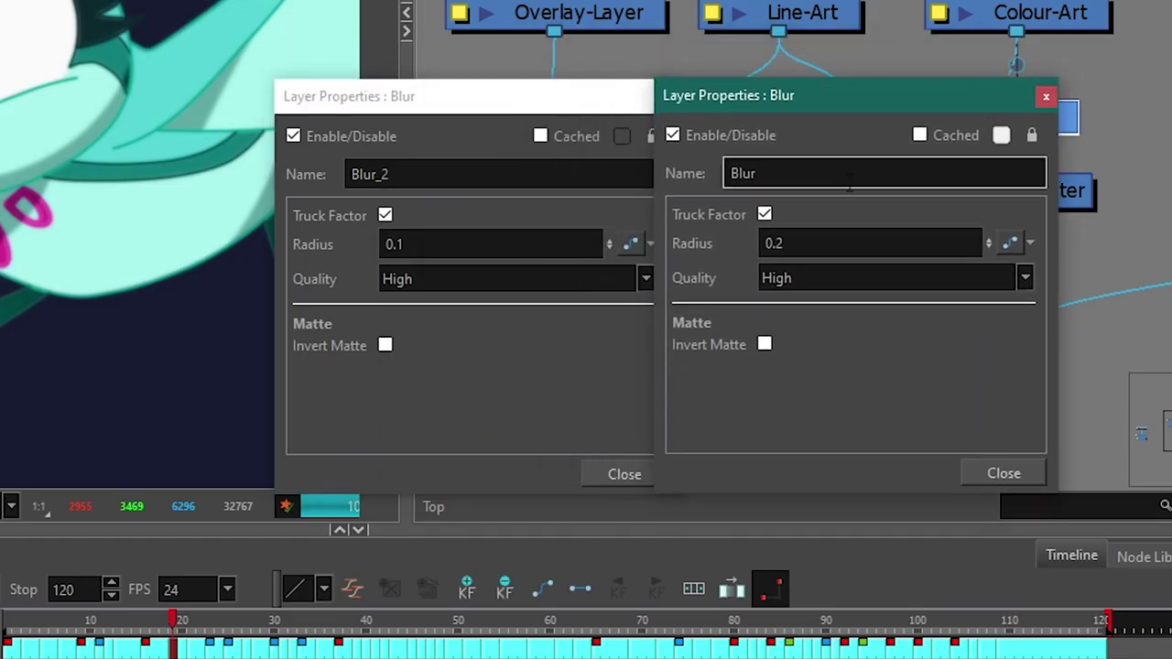
{"action": "left_click", "coordinate": [685, 398]}
{"action": "type", "text": "2"}
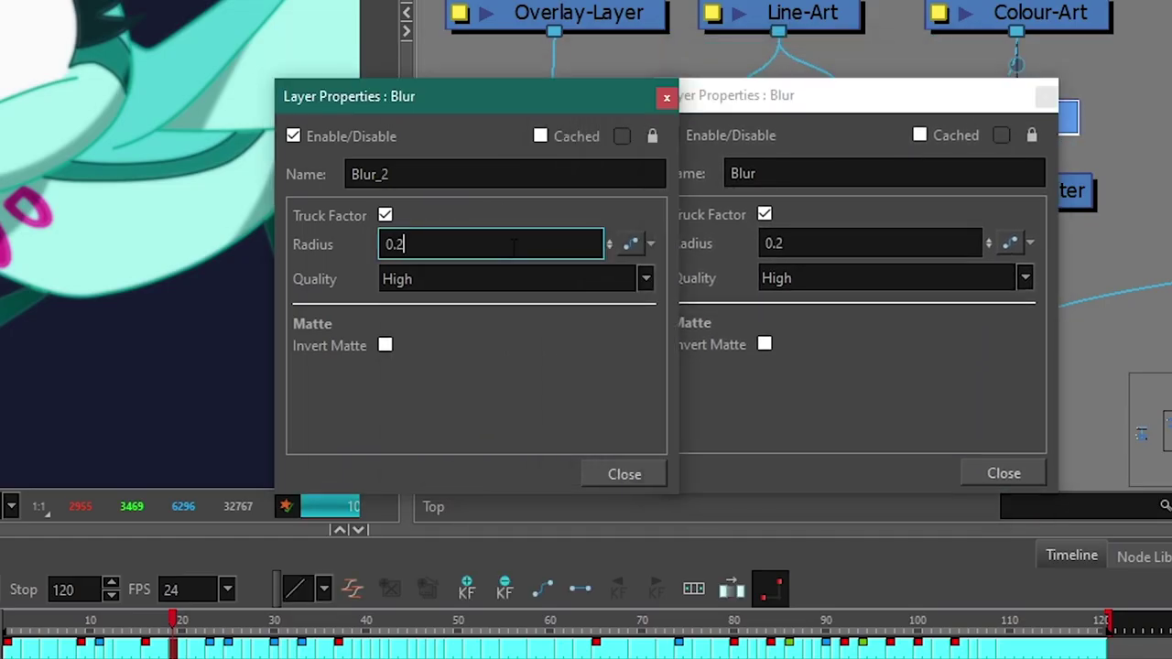
{"action": "left_click_drag", "start_coordinate": [540, 97], "coordinate": [487, 94]}
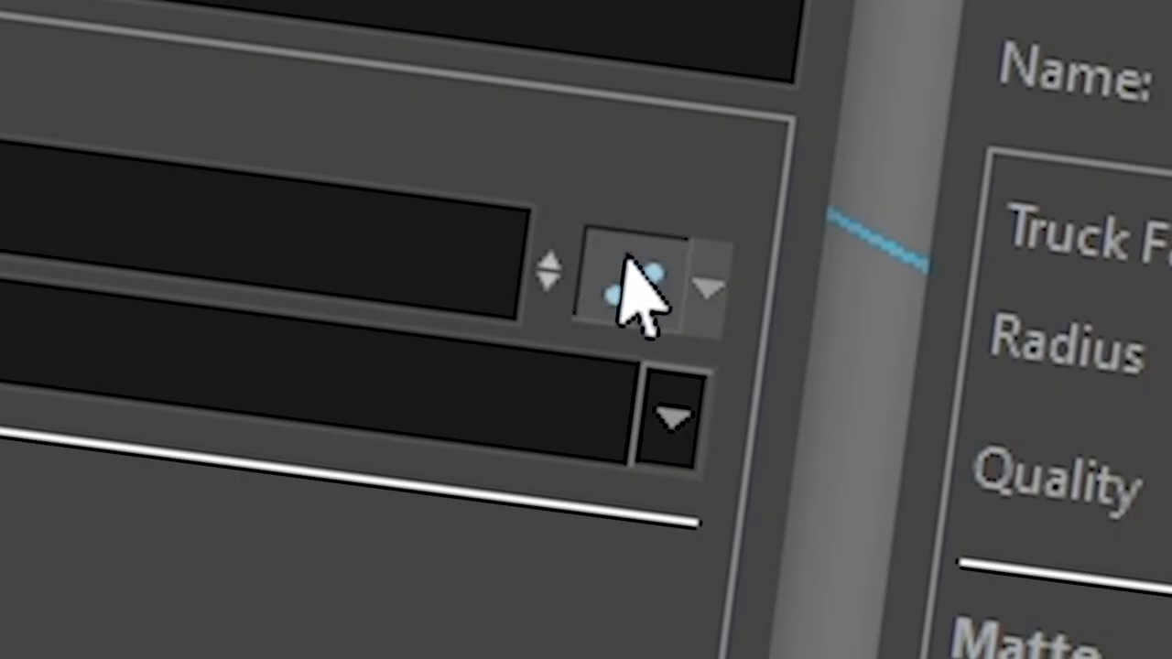
- Create a function for the Blur_2 radius, paste its function link onto the Colour-Art blur's radius, and close both property windows
{"action": "left_click", "coordinate": [579, 242]}
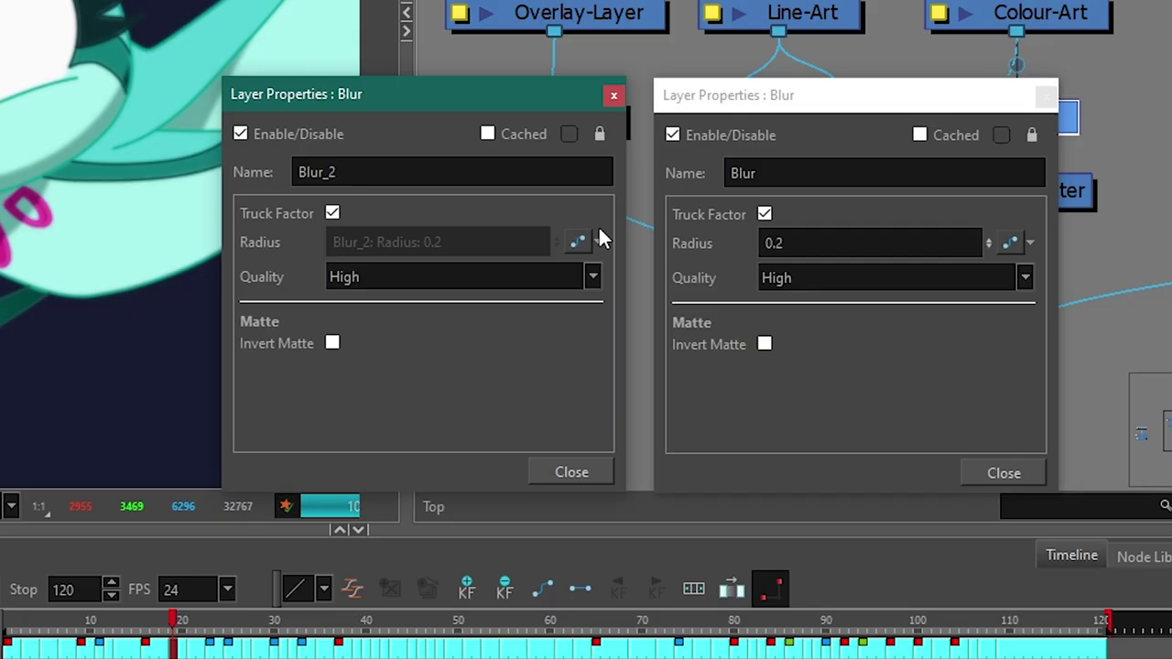
{"action": "left_click", "coordinate": [700, 275]}
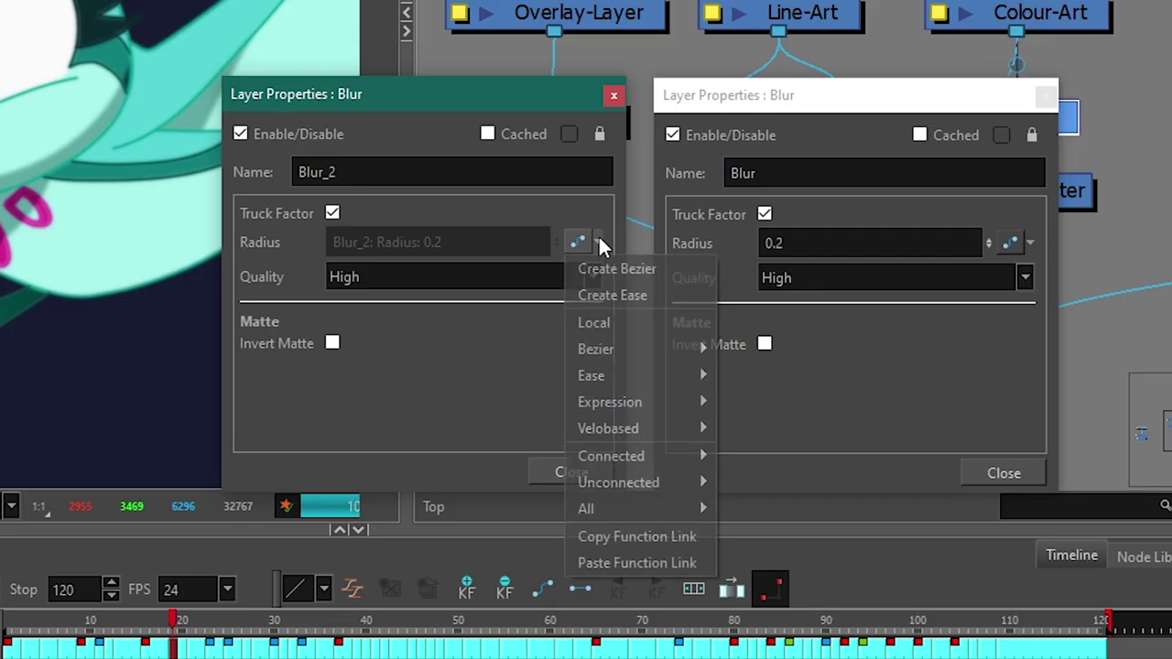
{"action": "left_click", "coordinate": [635, 536]}
{"action": "left_click", "coordinate": [1026, 242]}
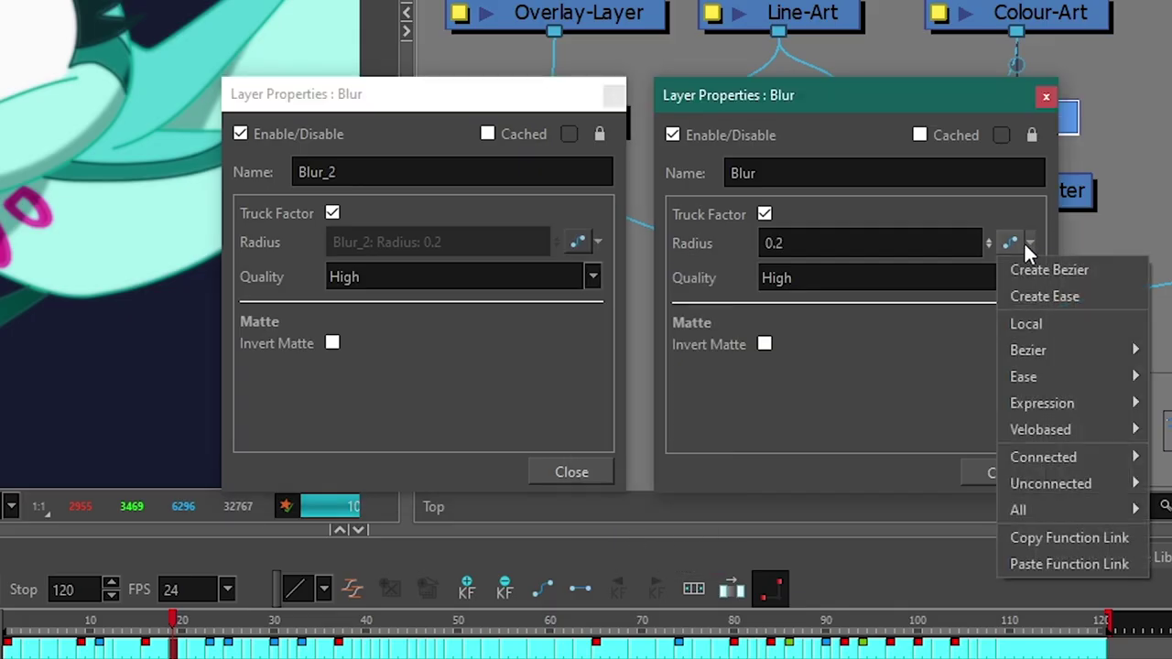
{"action": "left_click", "coordinate": [1041, 562]}
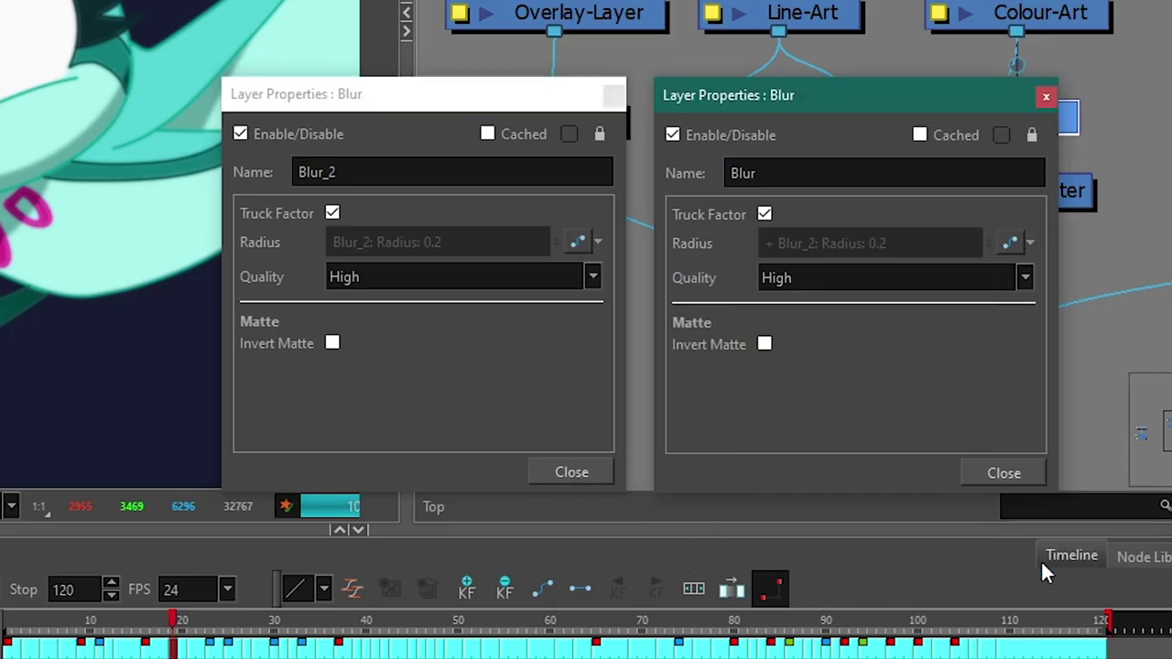
{"action": "left_click", "coordinate": [591, 248]}
{"action": "left_click", "coordinate": [691, 453]}
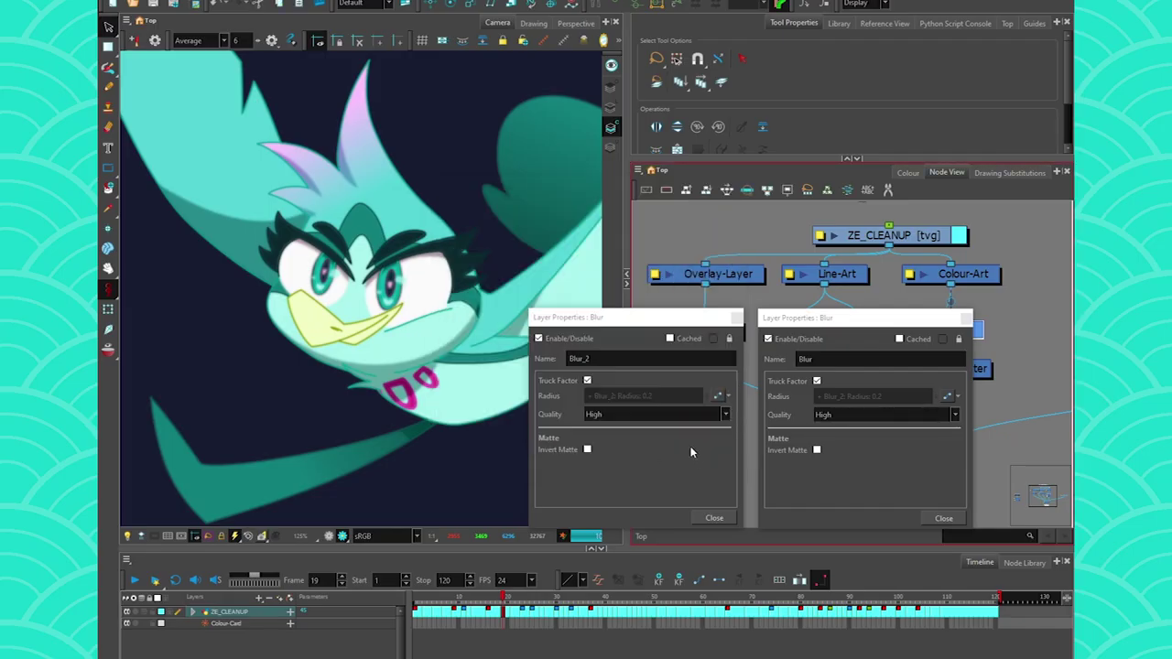
{"action": "left_click", "coordinate": [736, 318]}
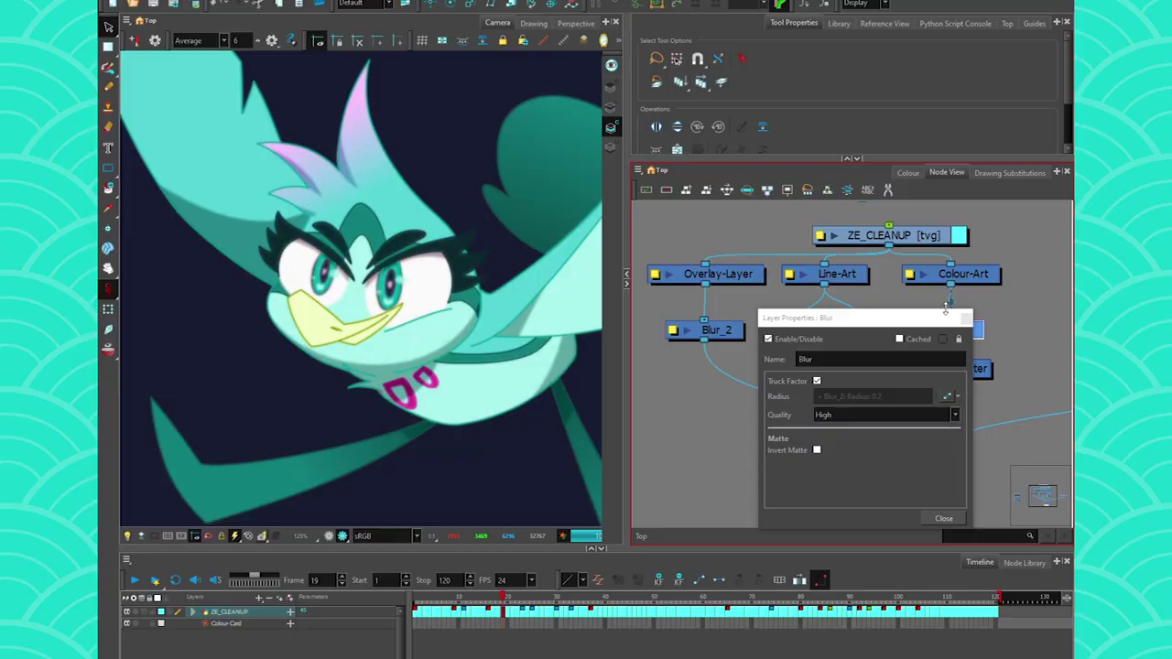
{"action": "left_click", "coordinate": [966, 318]}
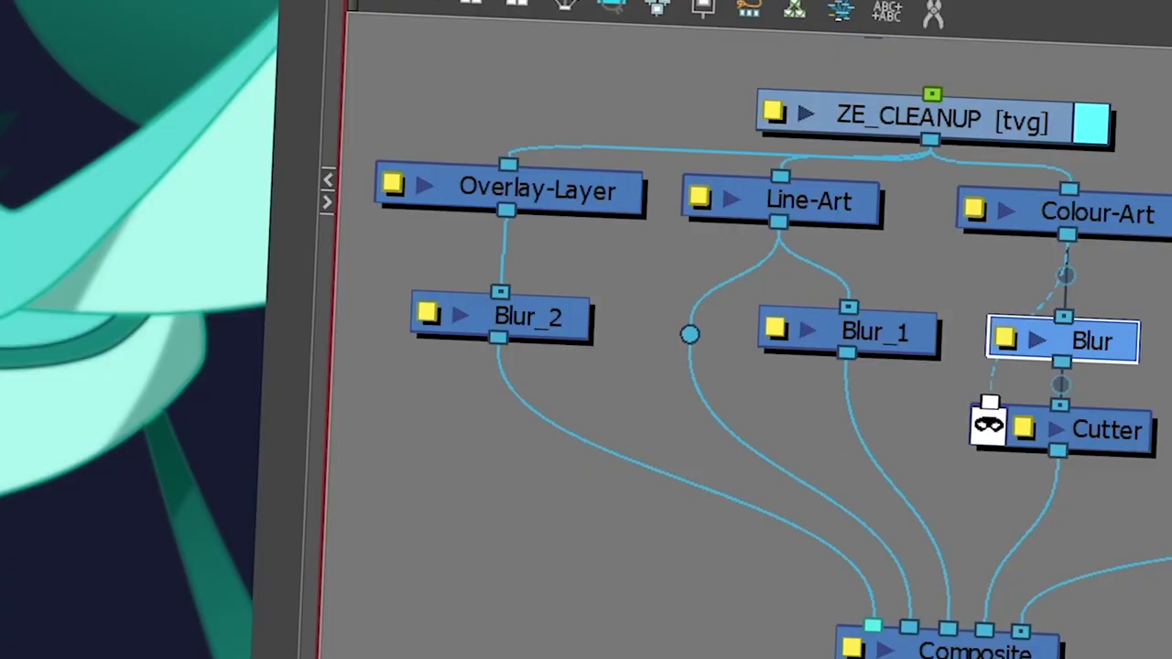
- Add a second Composite node beside the Cutter in the treatment network
{"action": "scroll", "coordinate": [813, 316], "scroll_direction": "down", "scroll_amount": 2}
{"action": "left_click", "coordinate": [953, 178]}
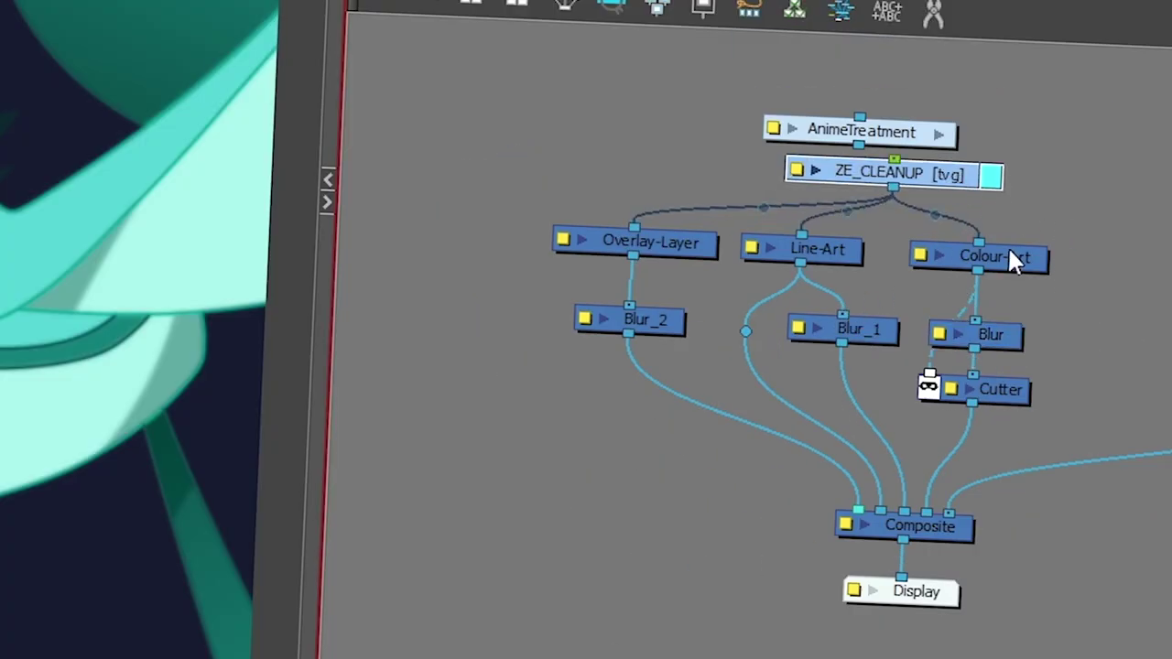
{"action": "left_click_drag", "start_coordinate": [1058, 219], "coordinate": [627, 425]}
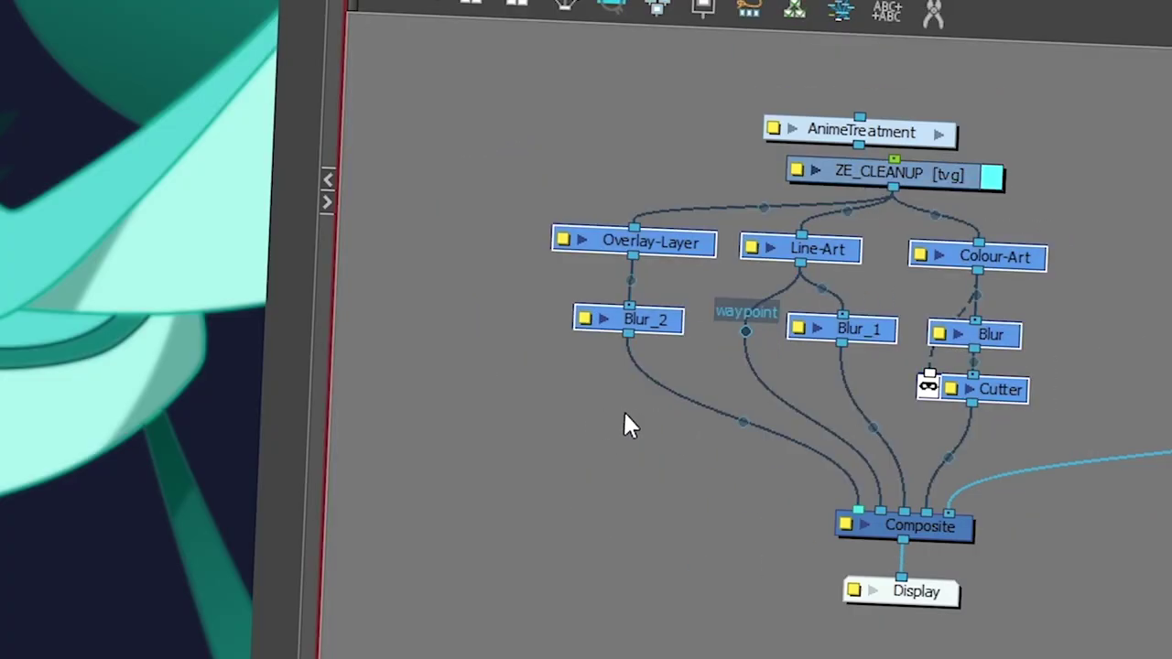
{"action": "left_click", "coordinate": [1018, 429]}
{"action": "key", "text": "Return"}
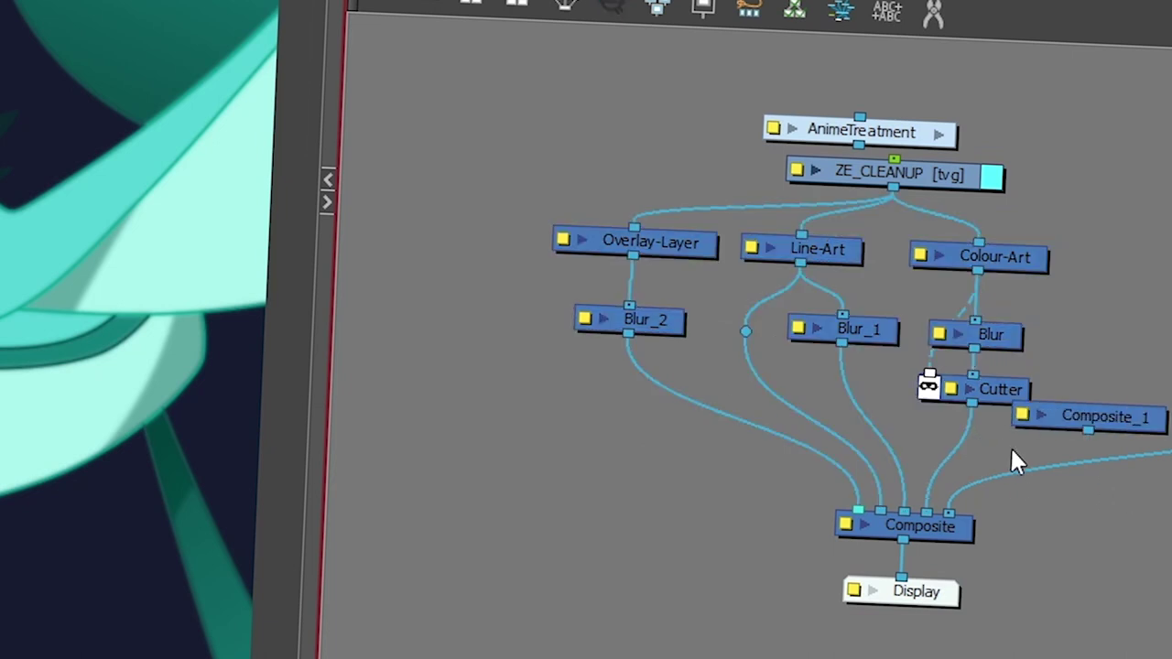
{"action": "key", "text": "ctrl+v"}
{"action": "left_click_drag", "start_coordinate": [1046, 466], "coordinate": [1071, 455]}
{"action": "key", "text": "Delete"}
- Place Composite_1 under the branches, route the overlay, line and colour cables into it, and connect it to the main Composite
{"action": "left_click_drag", "start_coordinate": [1103, 412], "coordinate": [968, 441]}
{"action": "left_click_drag", "start_coordinate": [903, 513], "coordinate": [908, 435]}
{"action": "left_click_drag", "start_coordinate": [868, 511], "coordinate": [865, 446]}
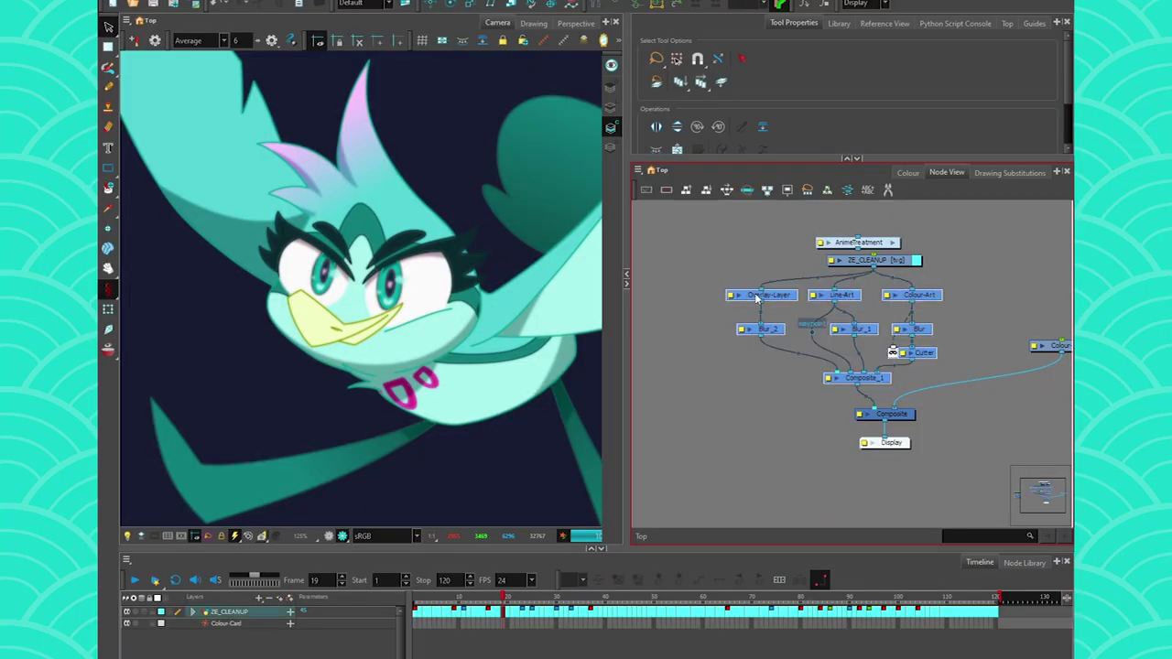
- Group the treatment nodes, and pull the group out of the connection between ZE_CLEANUP and the Composite
{"action": "right_click", "coordinate": [776, 297]}
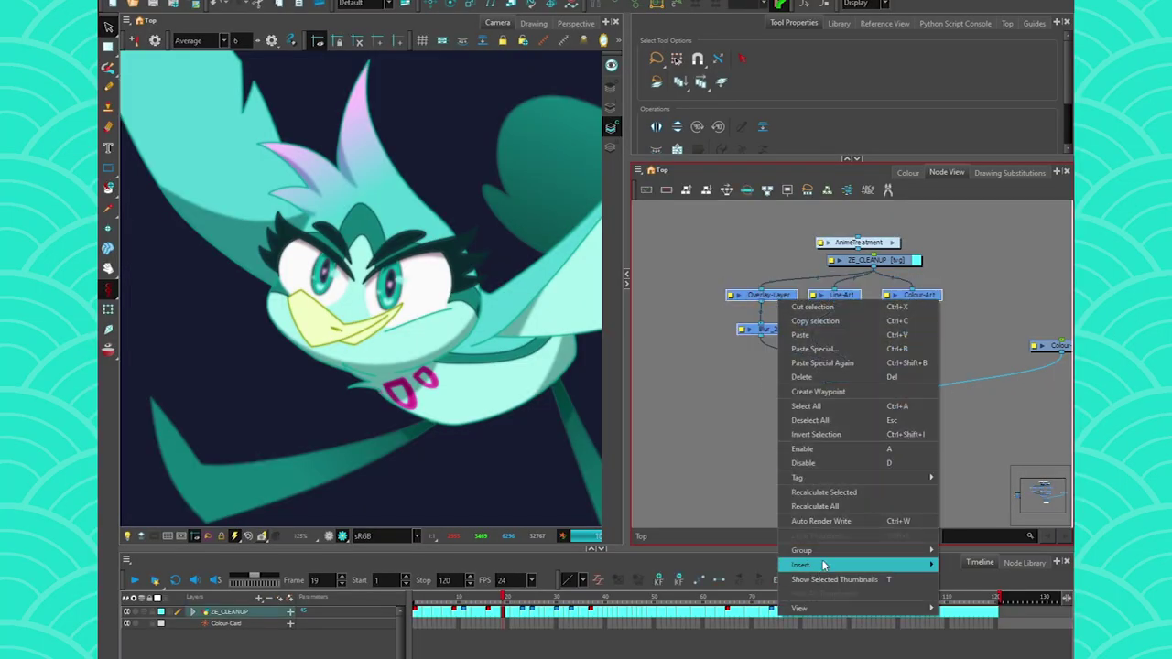
{"action": "mouse_move", "coordinate": [824, 565]}
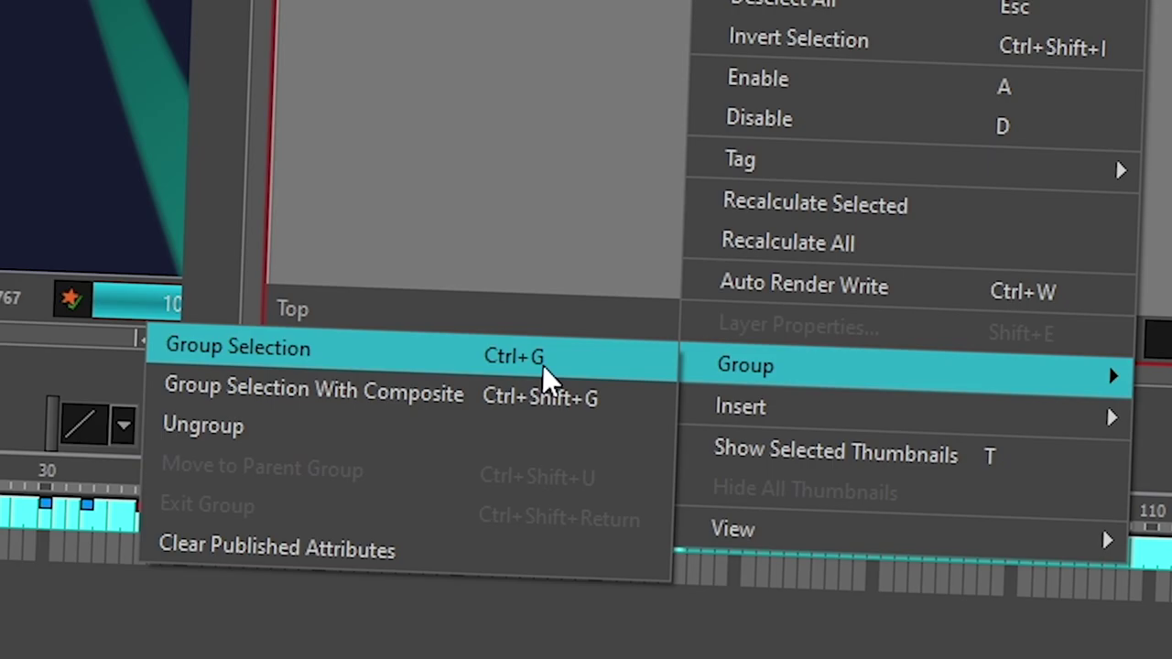
{"action": "left_click", "coordinate": [547, 374]}
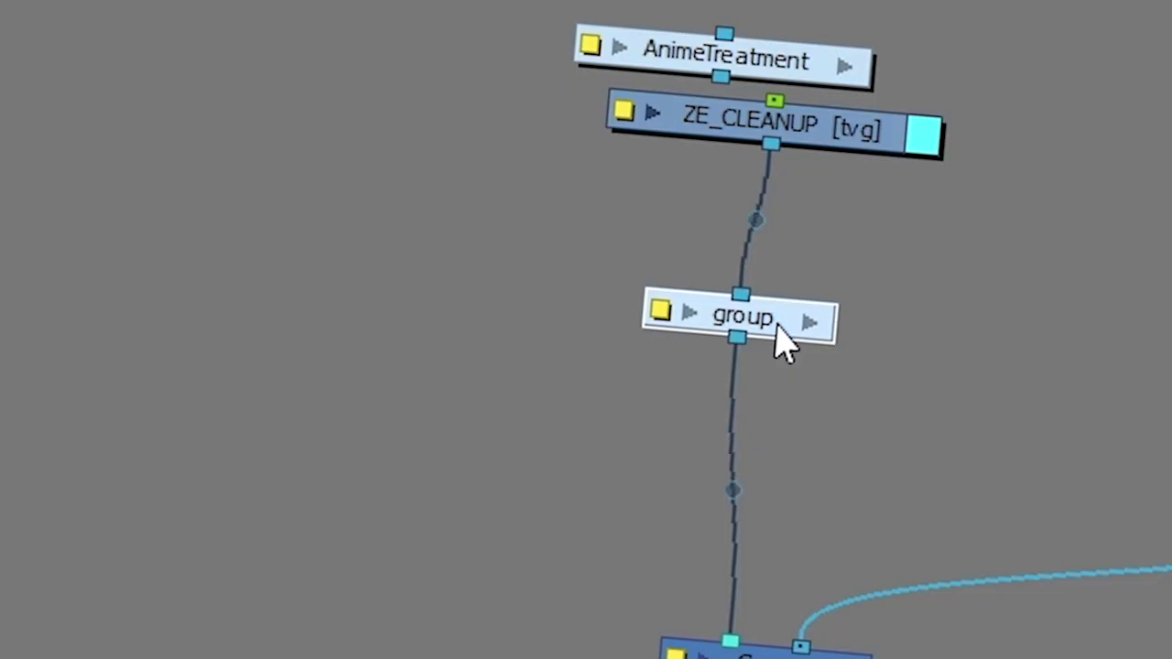
{"action": "left_click_drag", "start_coordinate": [782, 346], "coordinate": [478, 462]}
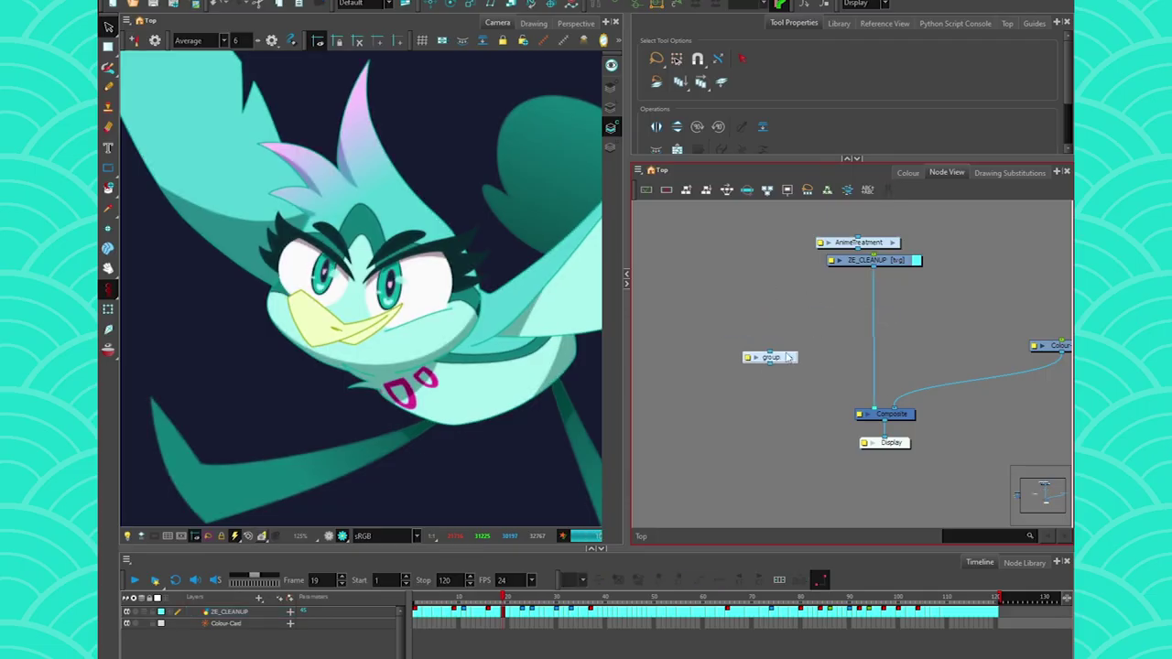
{"action": "left_click_drag", "start_coordinate": [786, 358], "coordinate": [767, 333]}
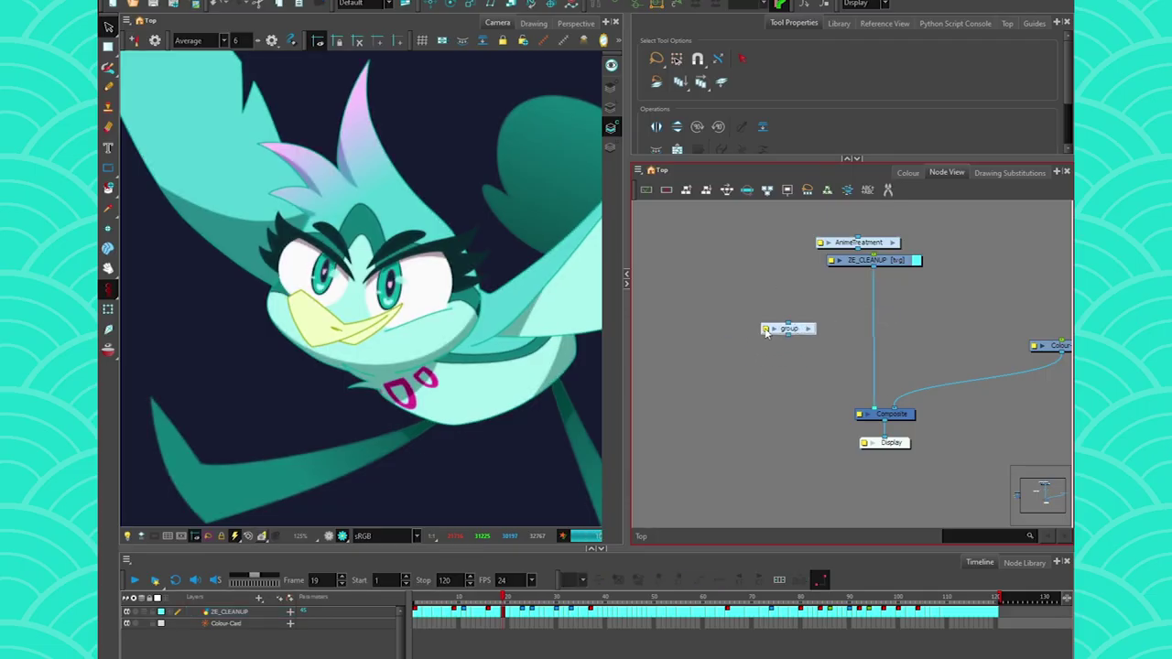
- Rename the group as ANI_TREAT and reinsert it between ZE_CLEANUP and the Composite
{"action": "left_click", "coordinate": [766, 332]}
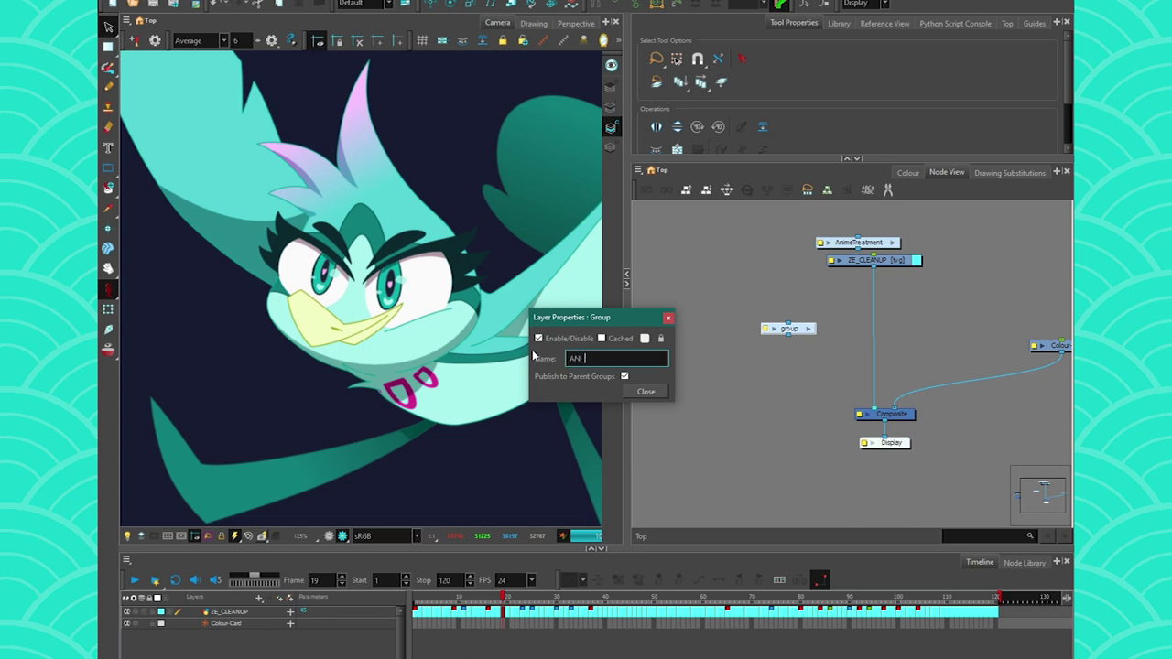
{"action": "type", "text": "ANI_TREAT"}
{"action": "left_click", "coordinate": [645, 390]}
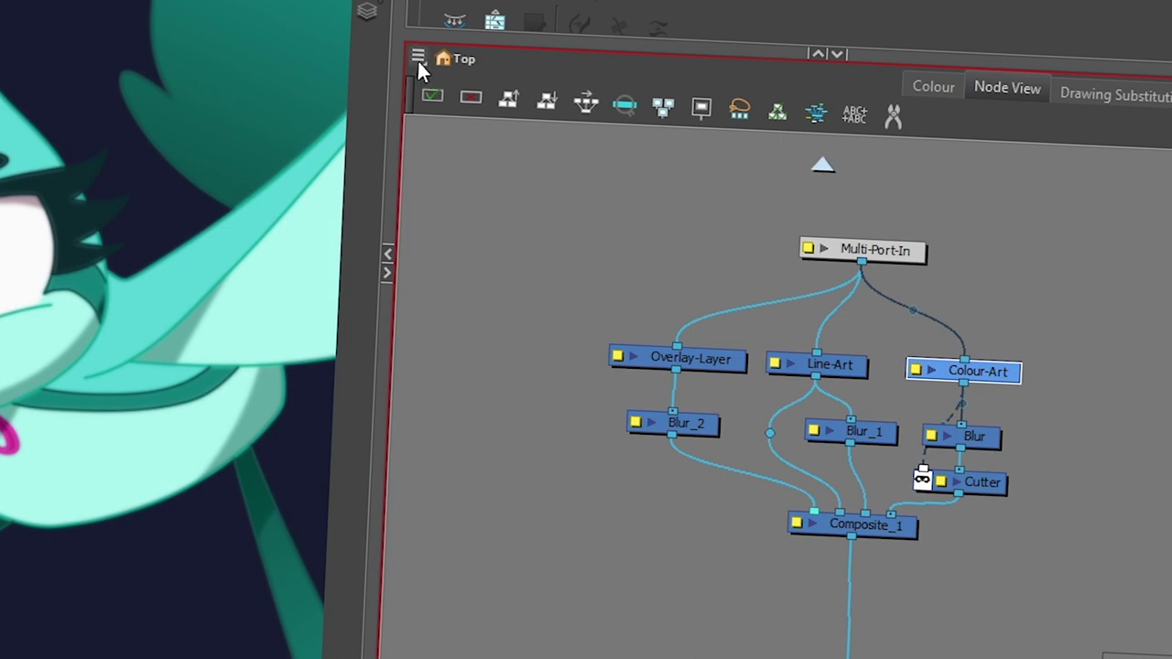
- Enter the ANI_TREAT group to examine its internal node network and the node view's display options
{"action": "left_click", "coordinate": [417, 59]}
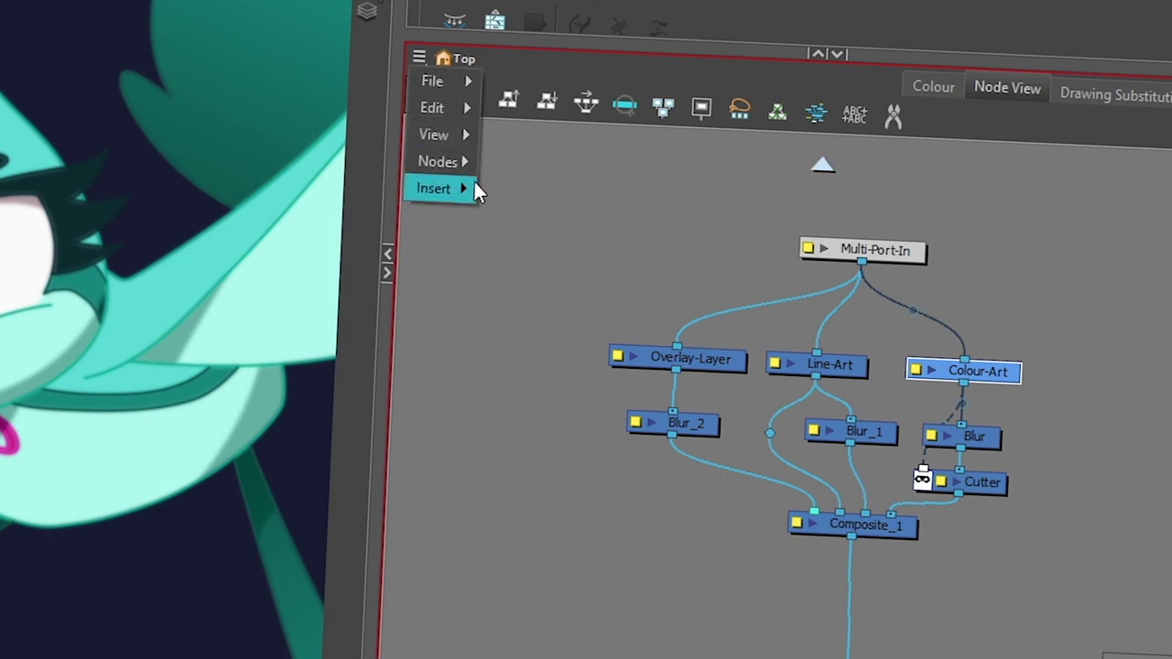
{"action": "mouse_move", "coordinate": [472, 136]}
{"action": "left_click", "coordinate": [614, 384]}
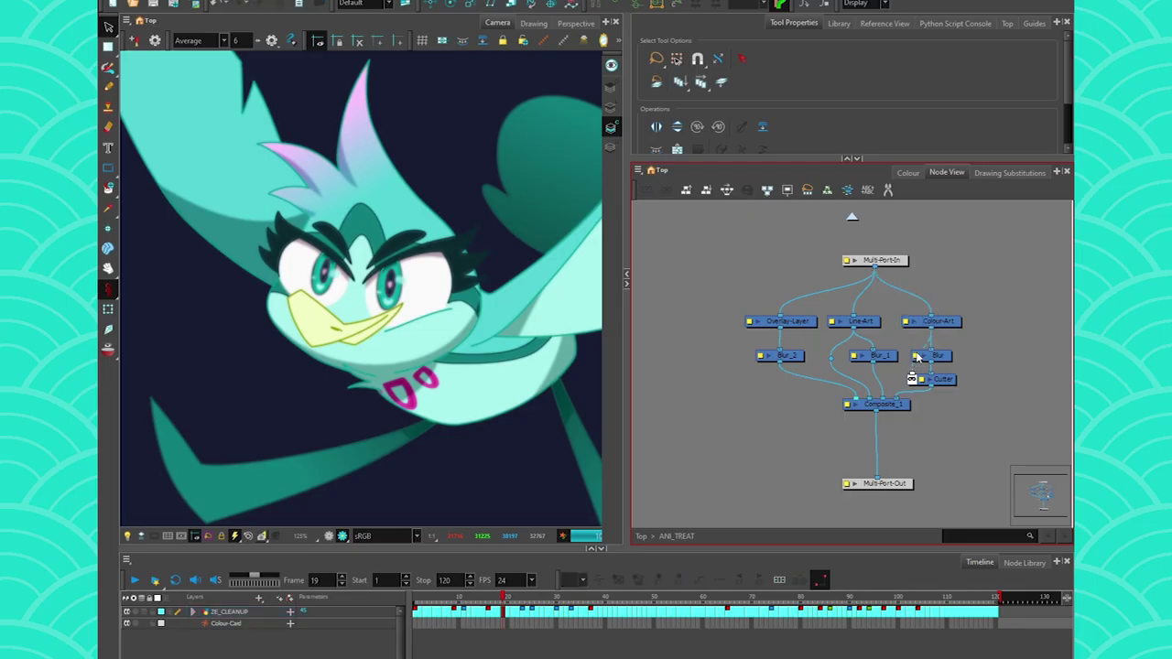
- Check the layer properties of the Blur node under Colour-Art and of the parent ANI_TREAT group
{"action": "double_click", "coordinate": [918, 357]}
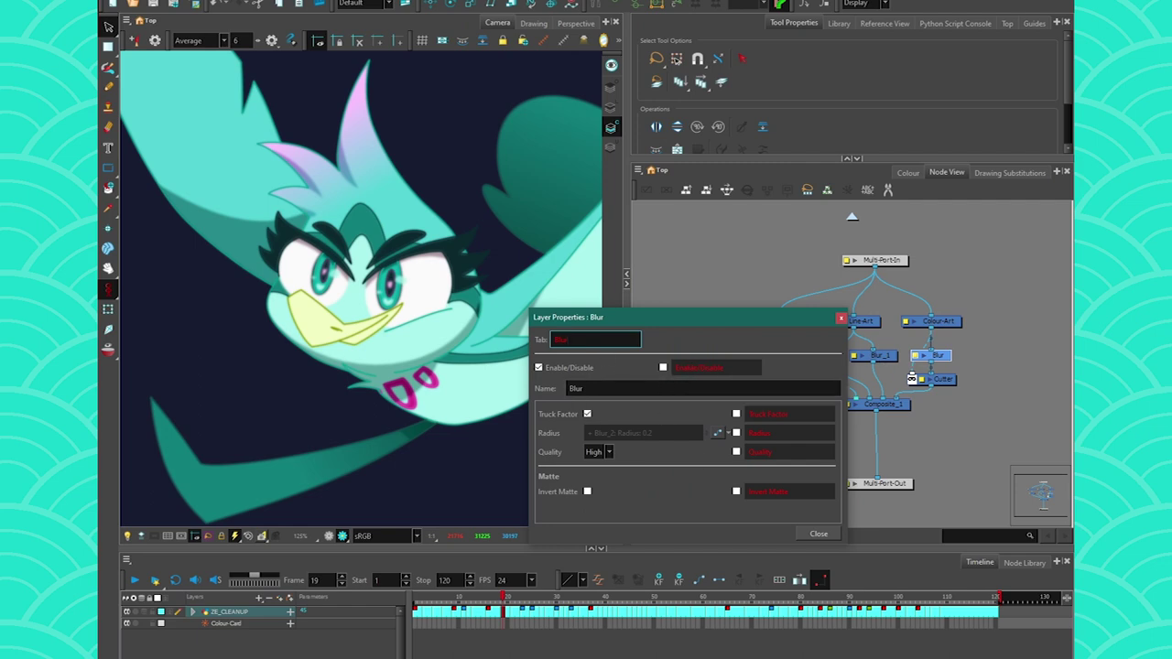
{"action": "left_click", "coordinate": [817, 535]}
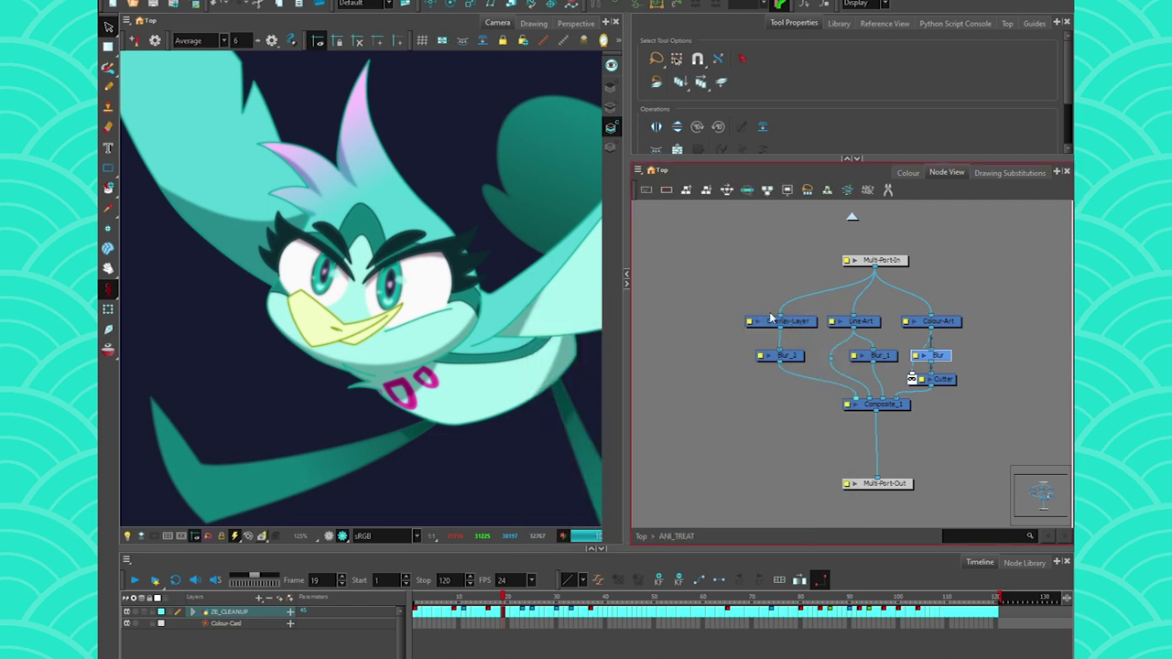
{"action": "left_click", "coordinate": [640, 536]}
{"action": "double_click", "coordinate": [817, 372]}
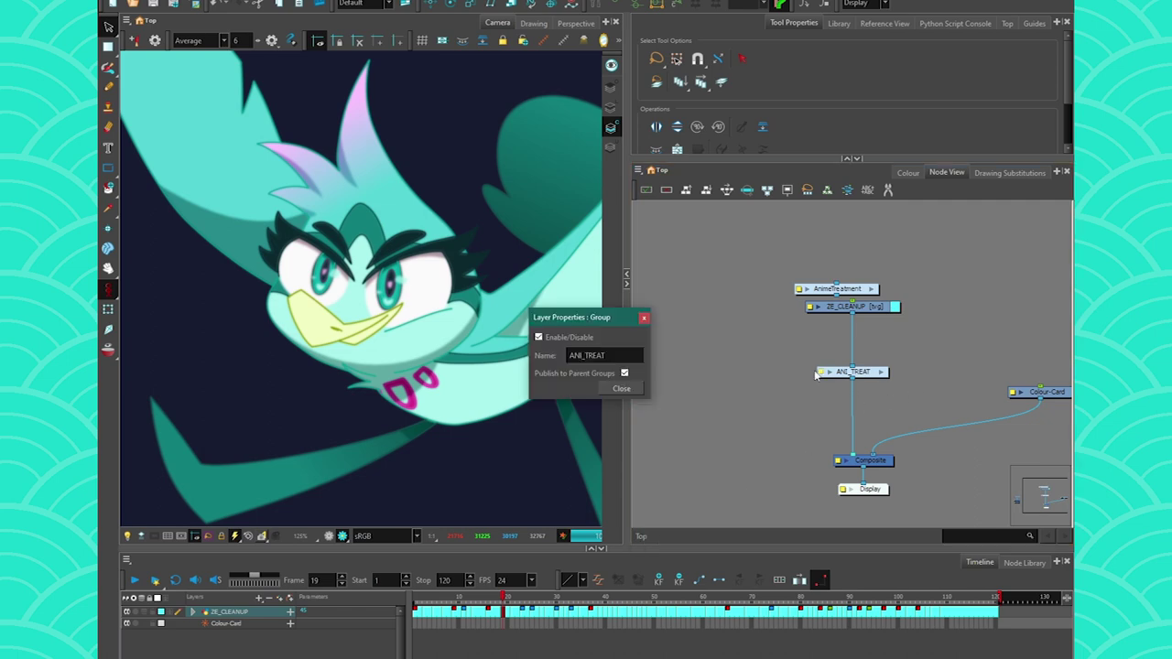
{"action": "left_click", "coordinate": [619, 389]}
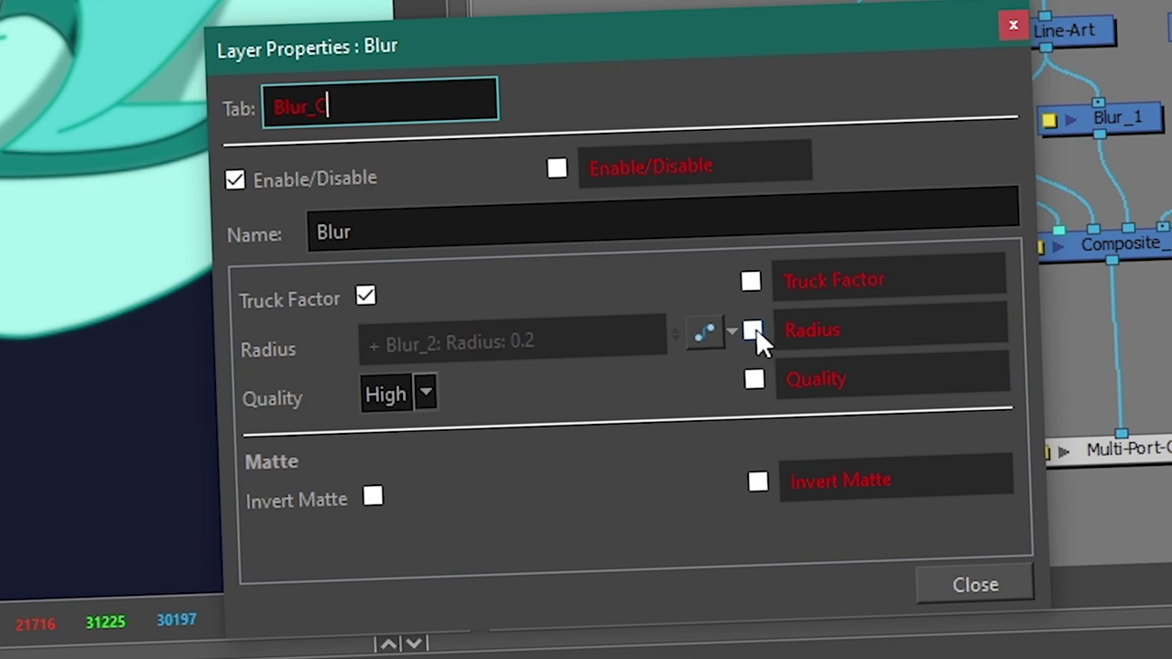
- Publish the Blur node's Radius parameter to the ANI_TREAT group under a tab named Blur_C
{"action": "left_click", "coordinate": [753, 332]}
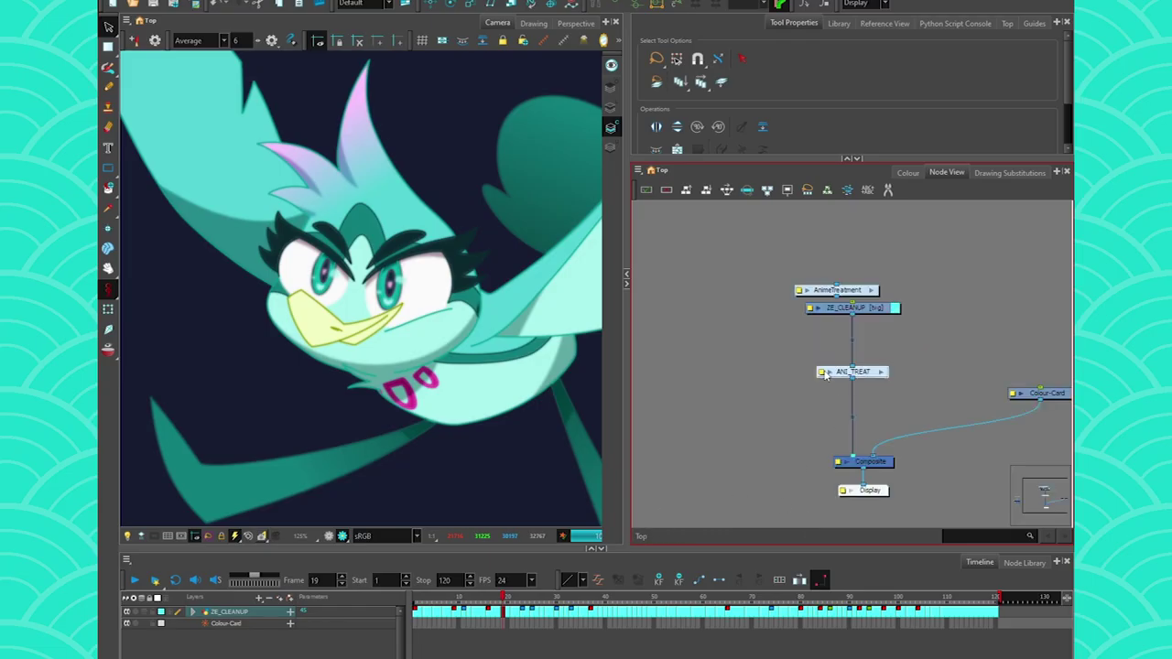
{"action": "left_click", "coordinate": [822, 373]}
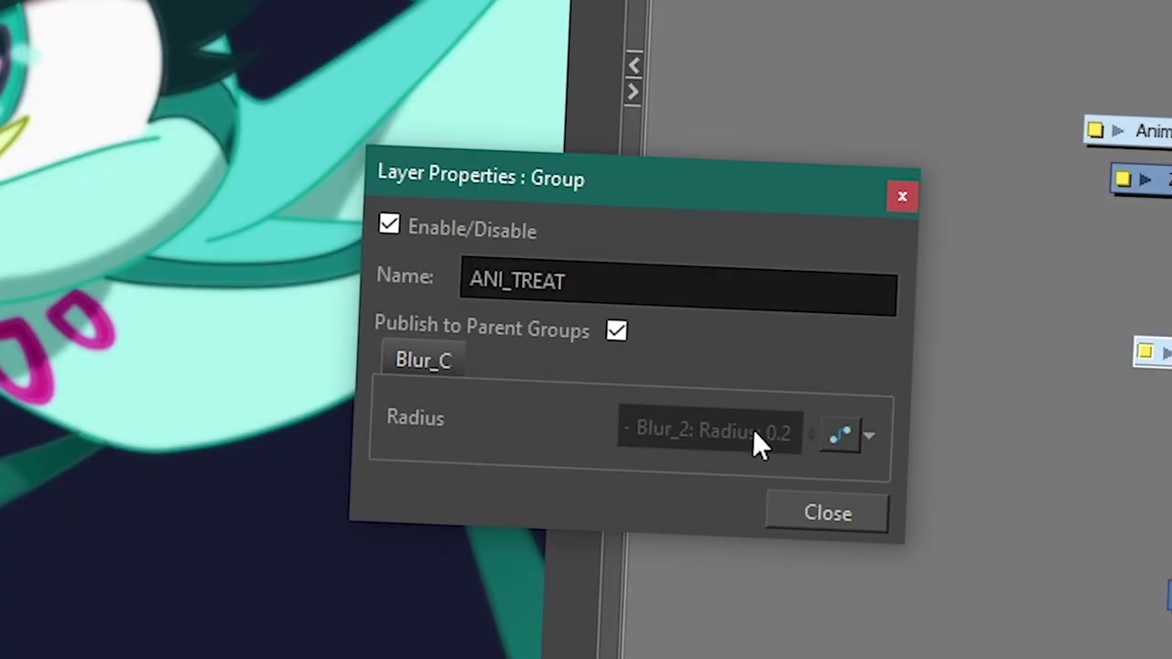
- Unlink the published Blur_C radius from its shared function and try a local value of 5
{"action": "left_click", "coordinate": [872, 436]}
{"action": "left_click", "coordinate": [833, 523]}
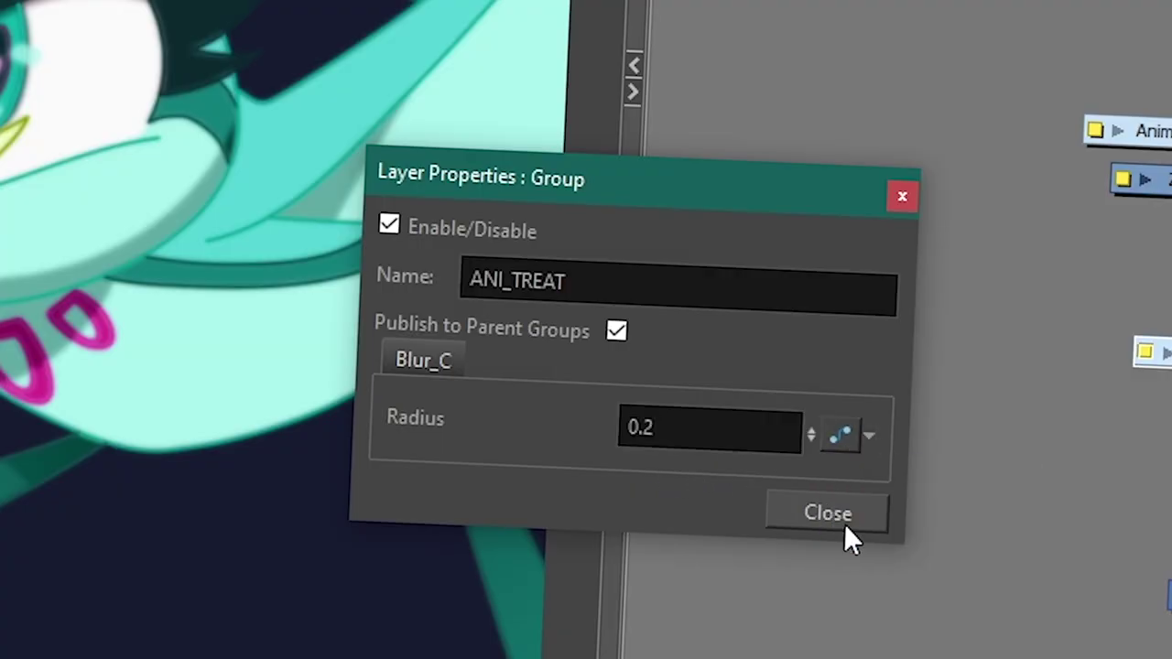
{"action": "left_click_drag", "start_coordinate": [809, 433], "coordinate": [820, 183]}
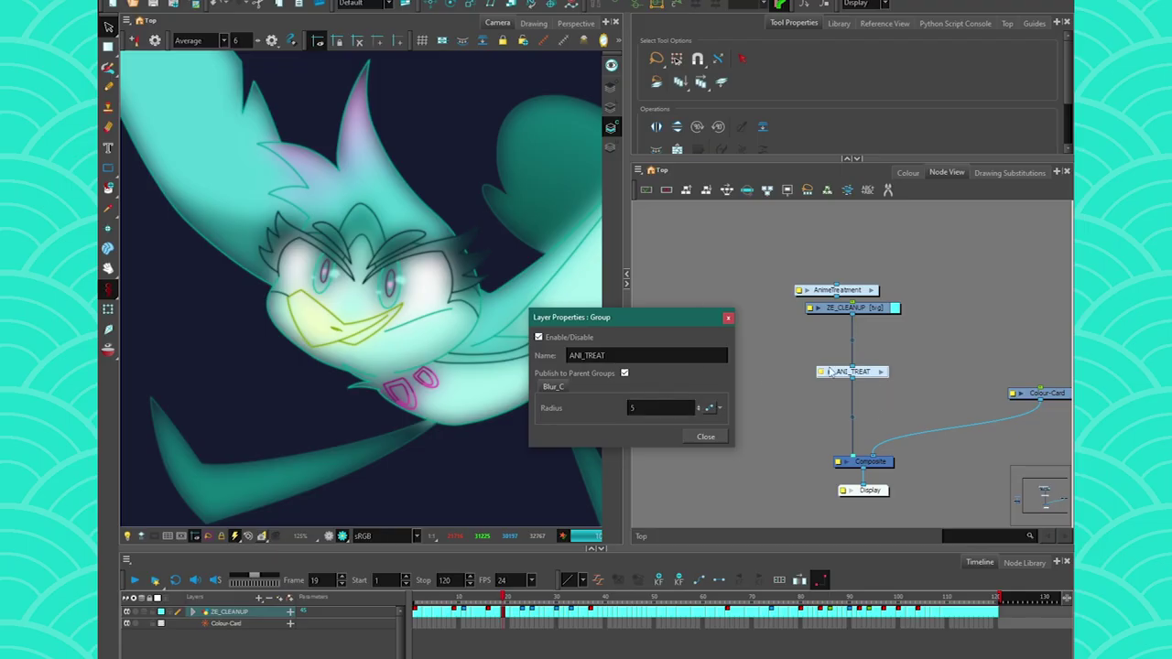
{"action": "left_click", "coordinate": [729, 319]}
- Enter the ANI_TREAT group to look over its nodes, and return to the top-level network
{"action": "left_click_drag", "start_coordinate": [863, 371], "coordinate": [863, 382]}
{"action": "left_click", "coordinate": [884, 385]}
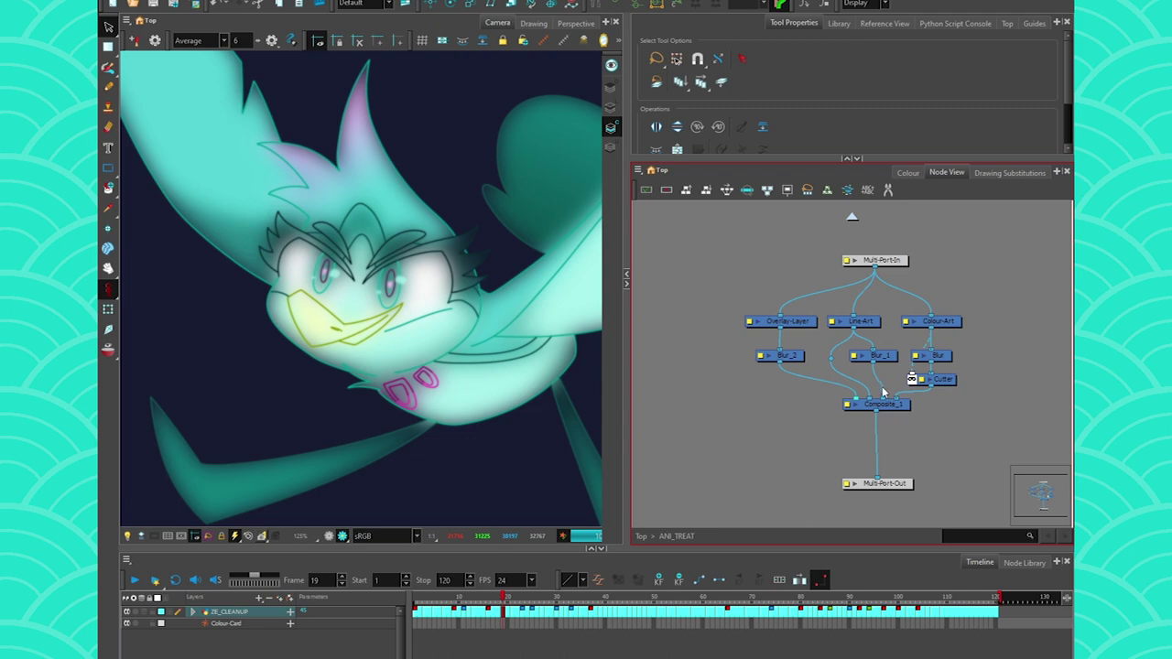
{"action": "key", "text": "ctrl+shift+e"}
{"action": "left_click", "coordinate": [891, 351]}
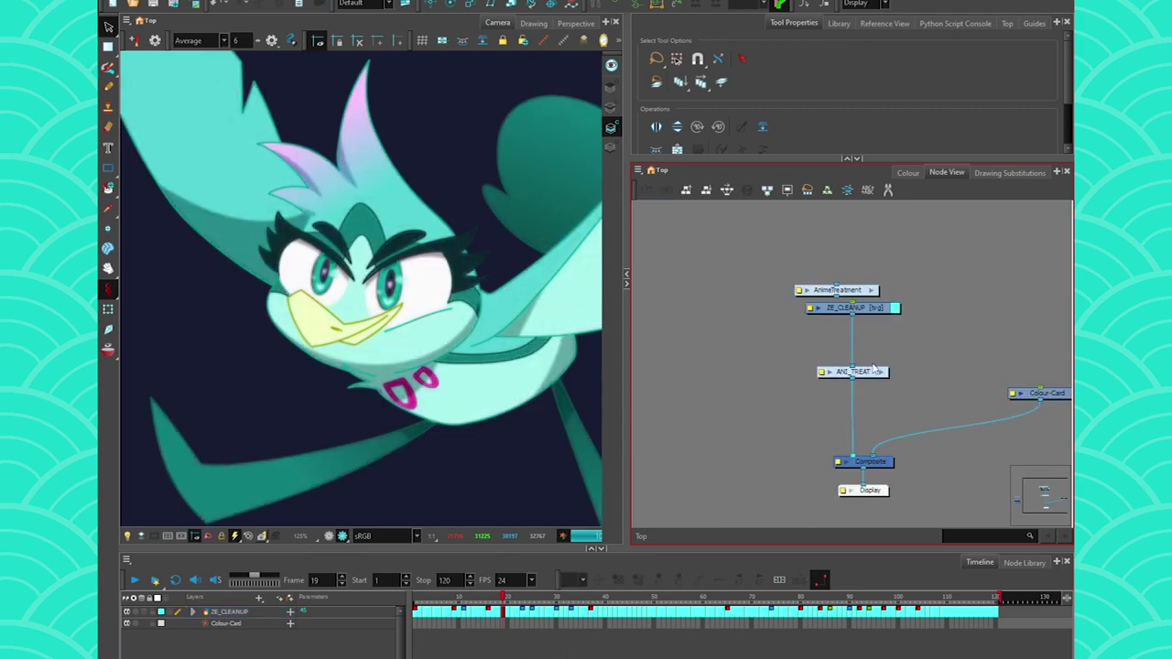